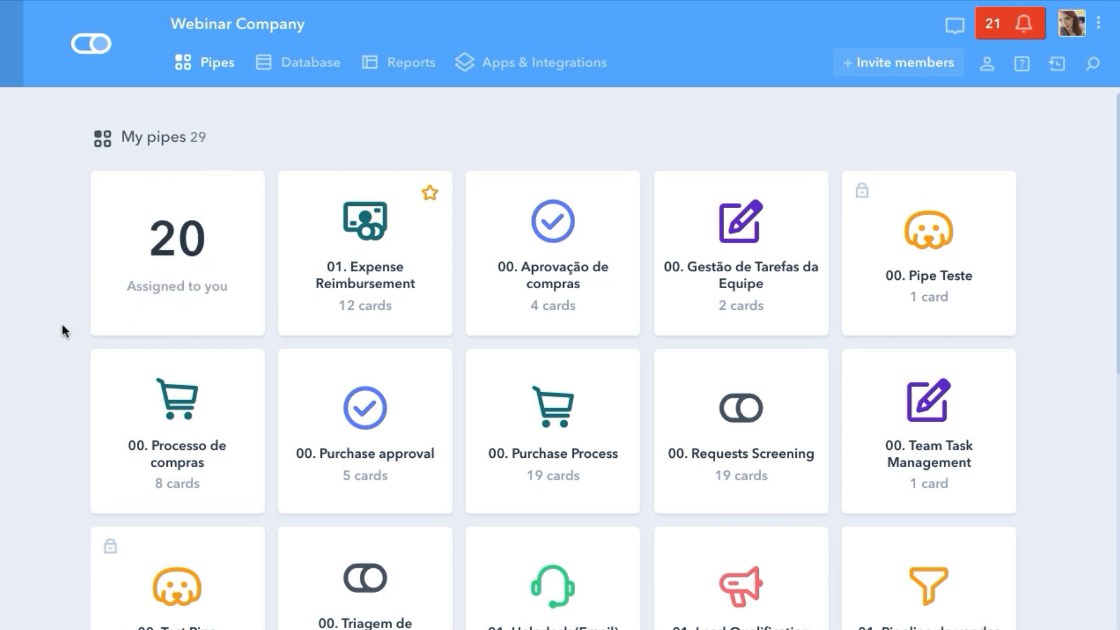
- Browse the company's full list of pipes, and view its database tables after dismissing the introduction
scroll(64, 323, "down", 5)
scroll(66, 330, "down", 7)
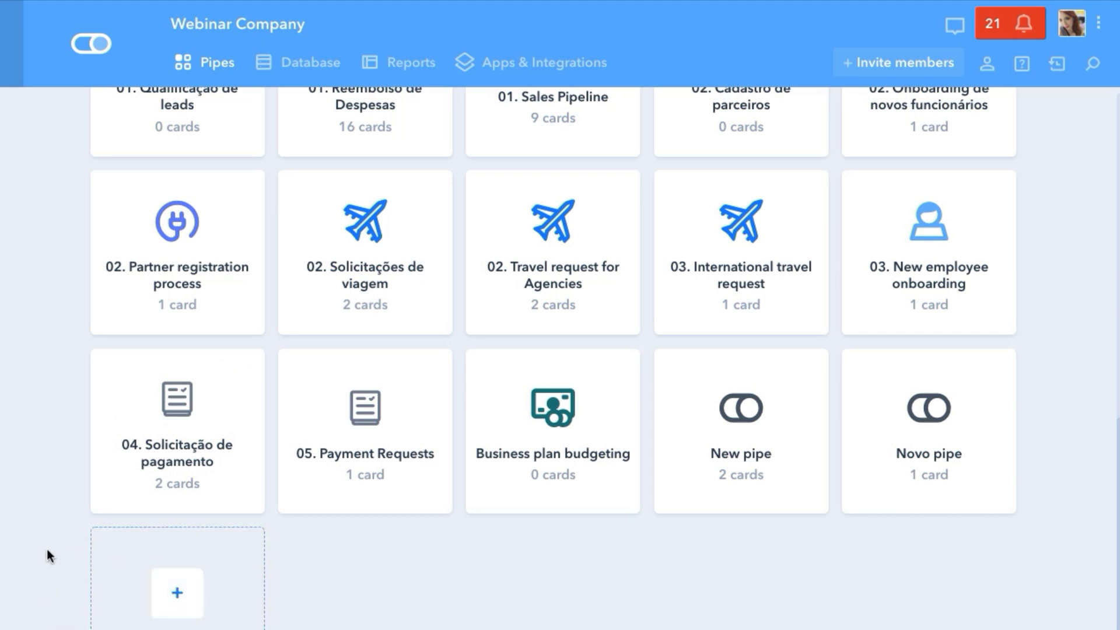
scroll(62, 493, "up", 12)
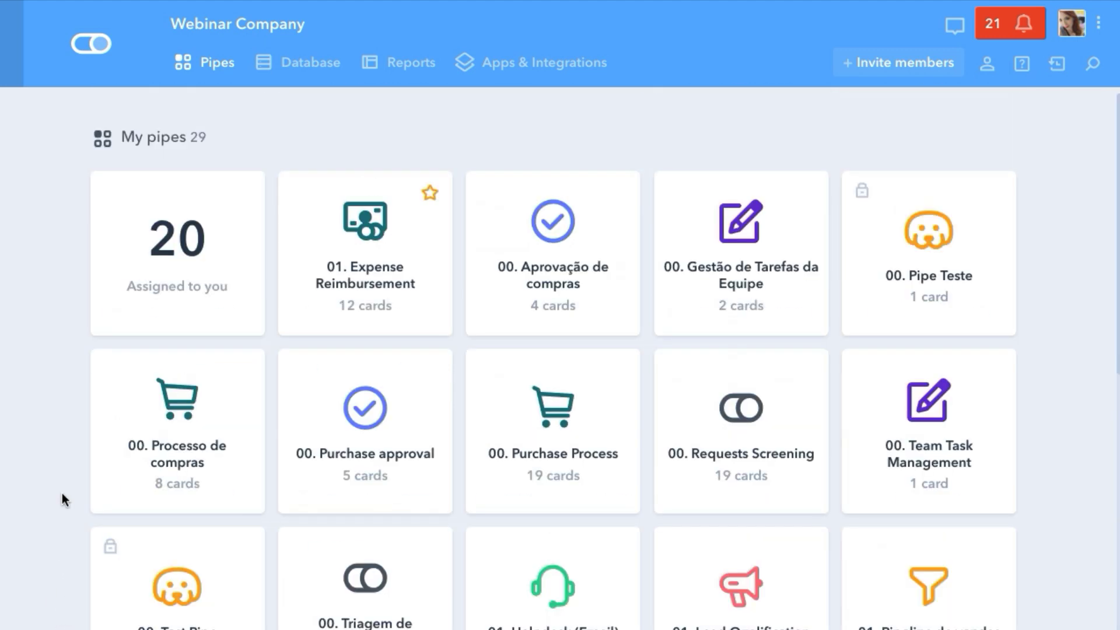
left_click(290, 67)
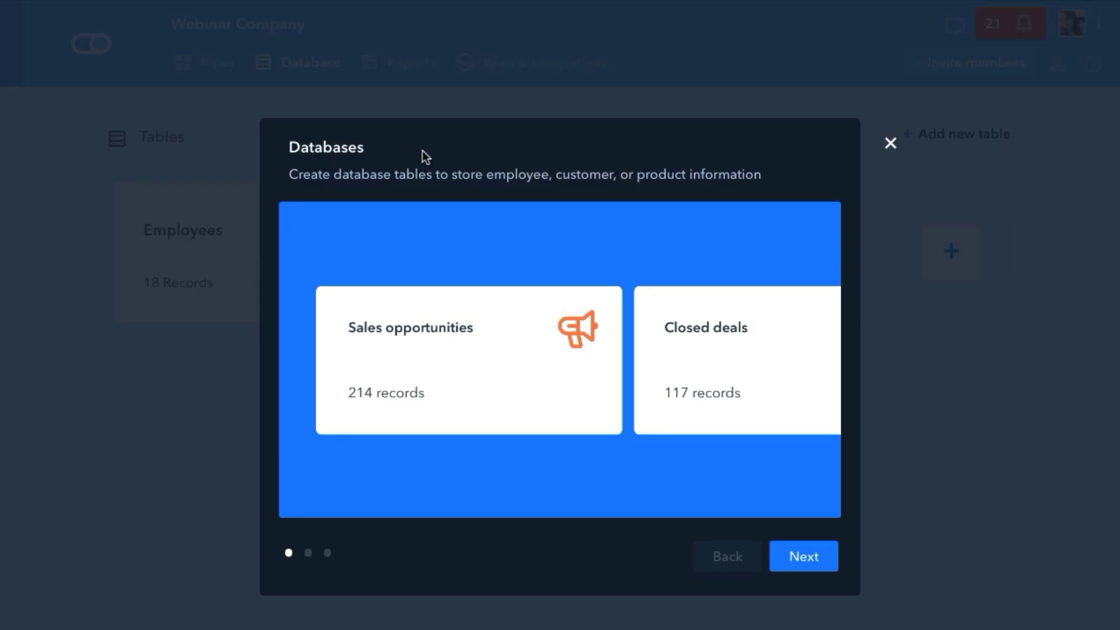
left_click(891, 143)
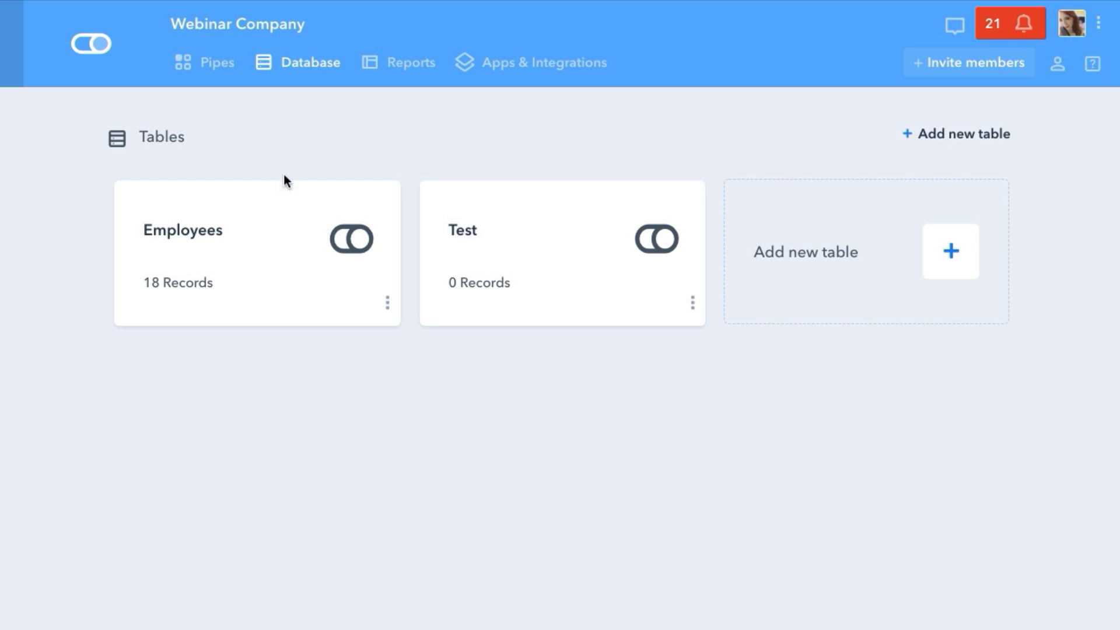
- Create a new report in the company's Reports area after dismissing the introduction
left_click(376, 79)
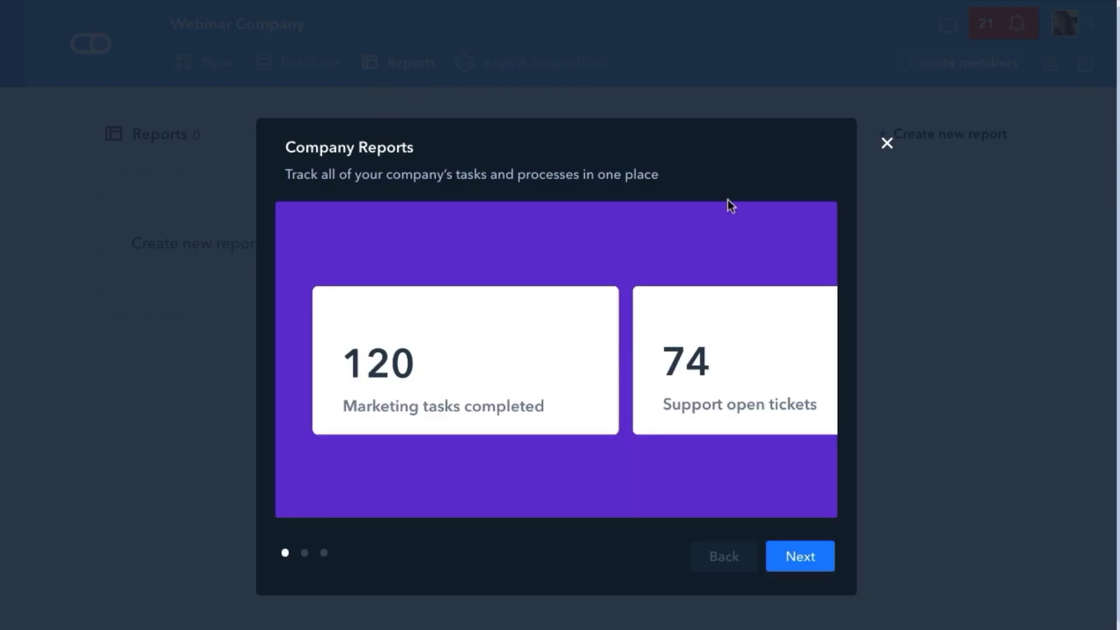
left_click(886, 143)
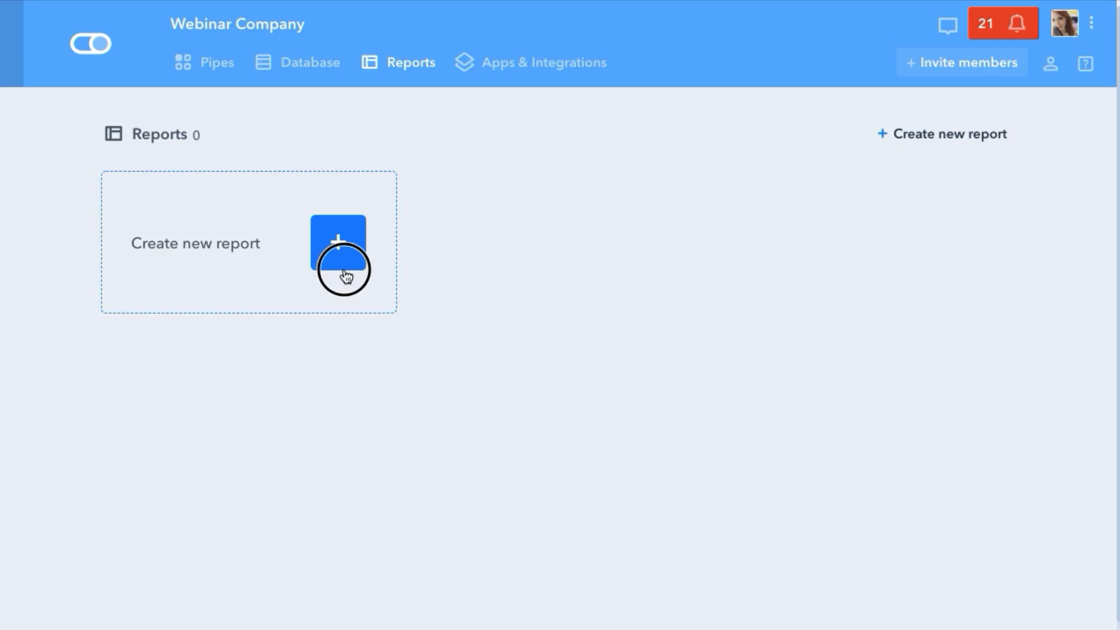
left_click(344, 262)
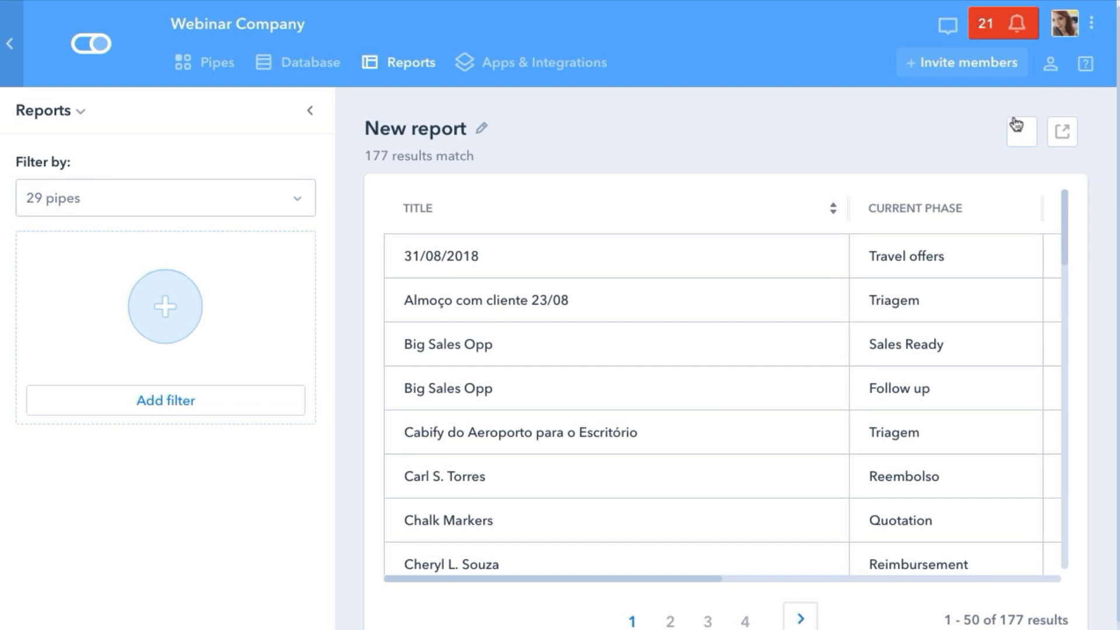
- Review the new report's available columns and the pipes it can be filtered by, without changing either selection
left_click(1018, 131)
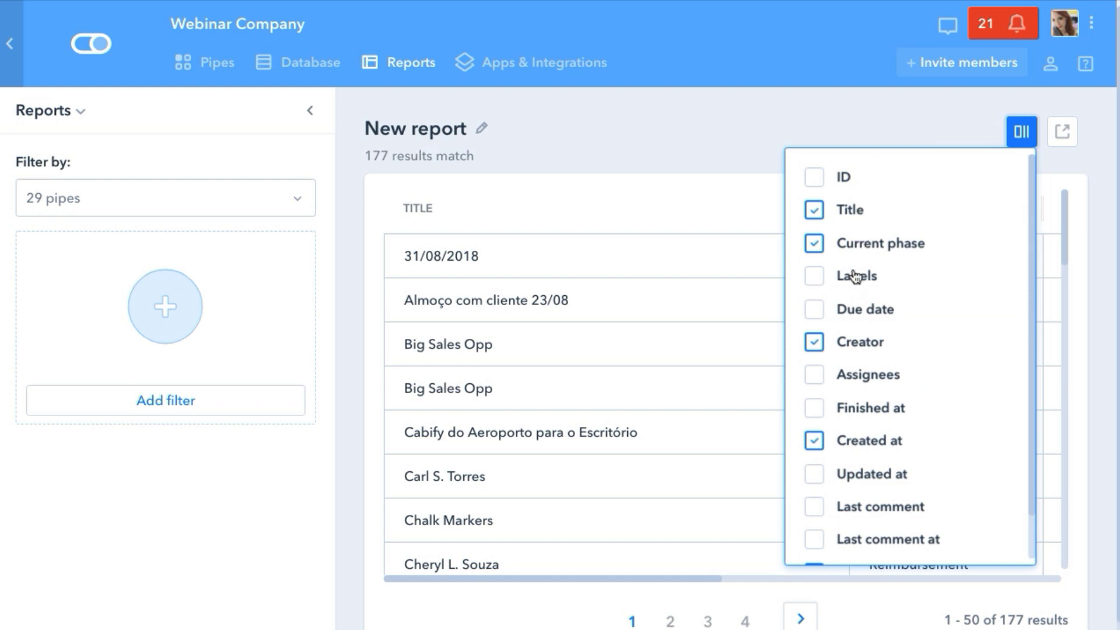
scroll(876, 307, "down", 1)
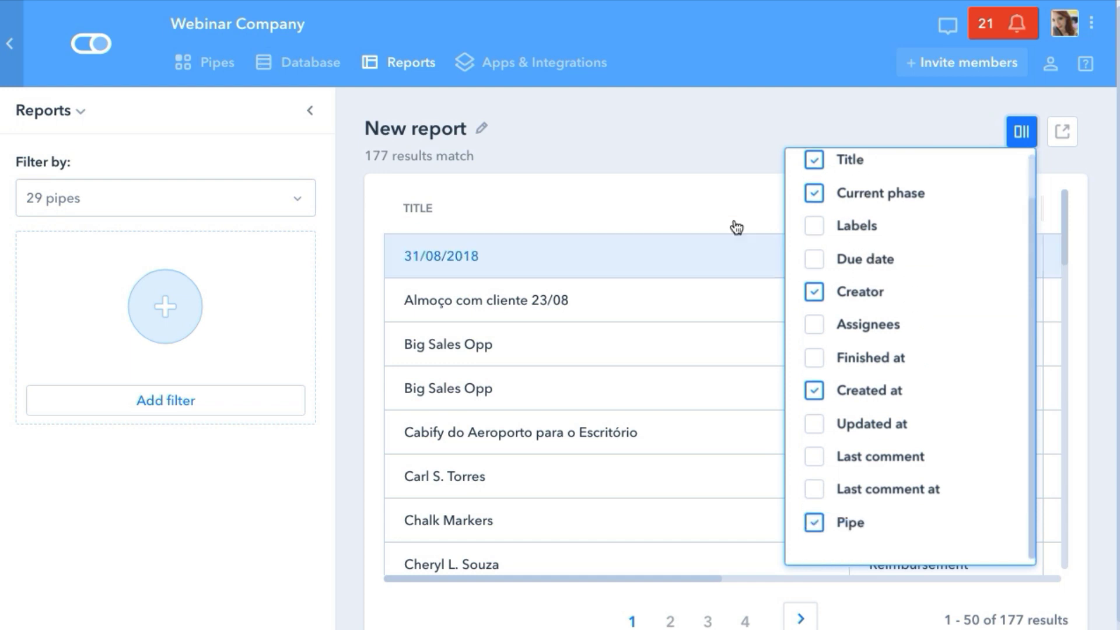
left_click(722, 158)
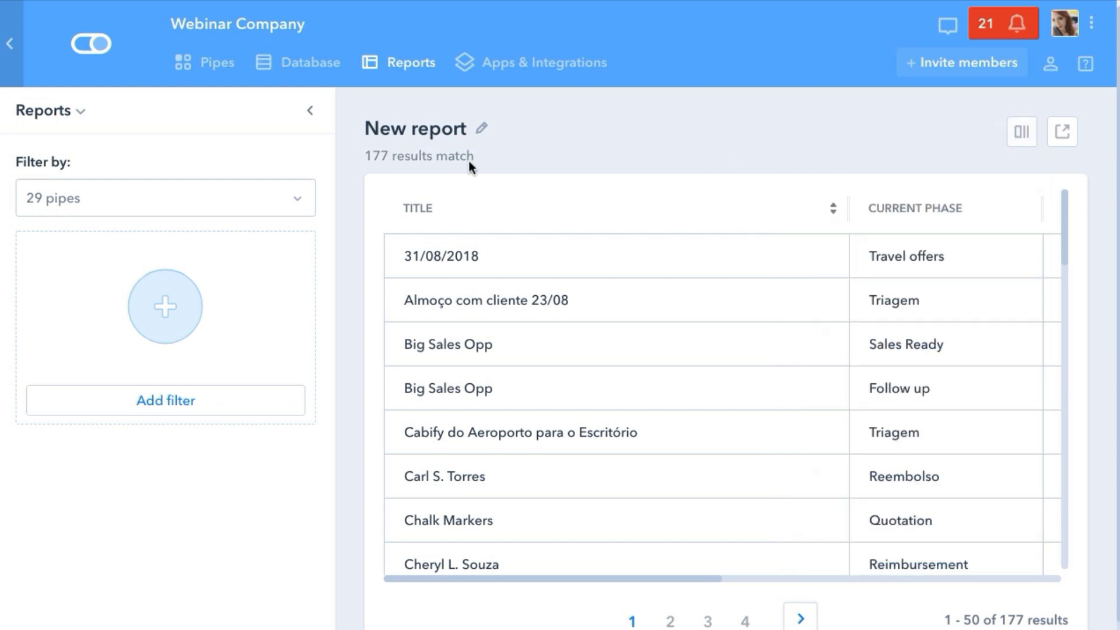
left_click(151, 208)
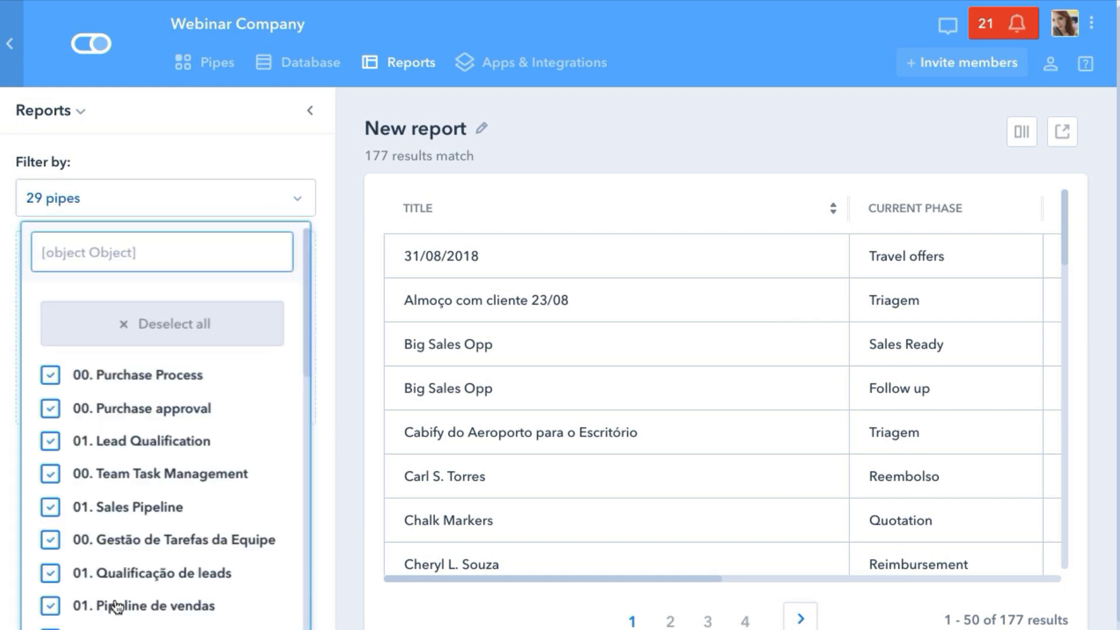
left_click(172, 156)
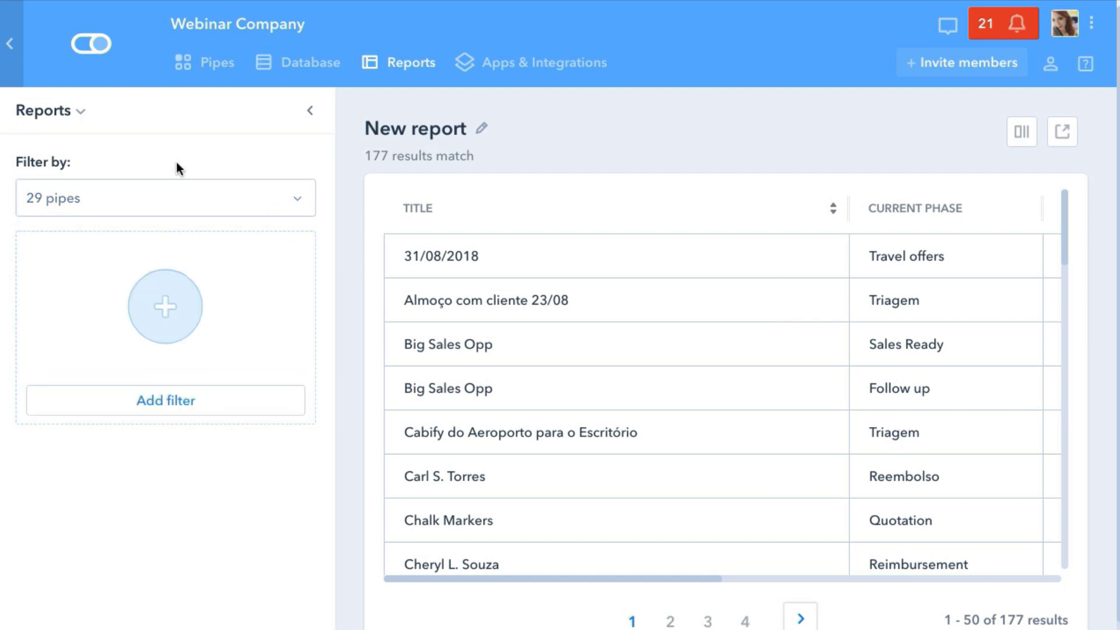
- Add a Creator filter to the report with the "is" condition, choose a team member, and save it
left_click(167, 303)
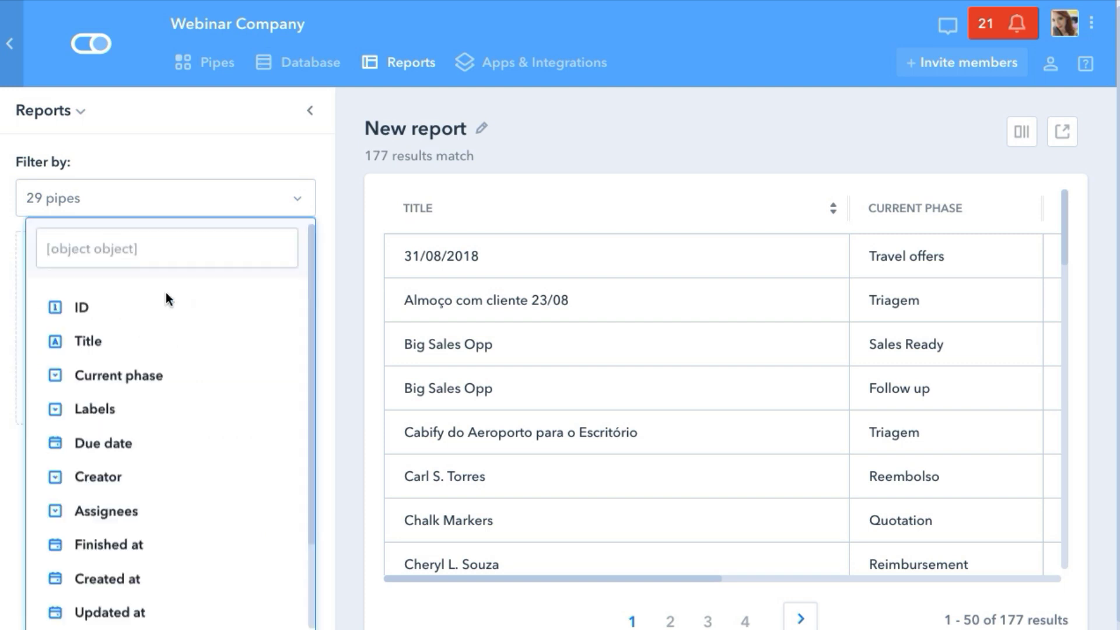
left_click(97, 474)
left_click(55, 275)
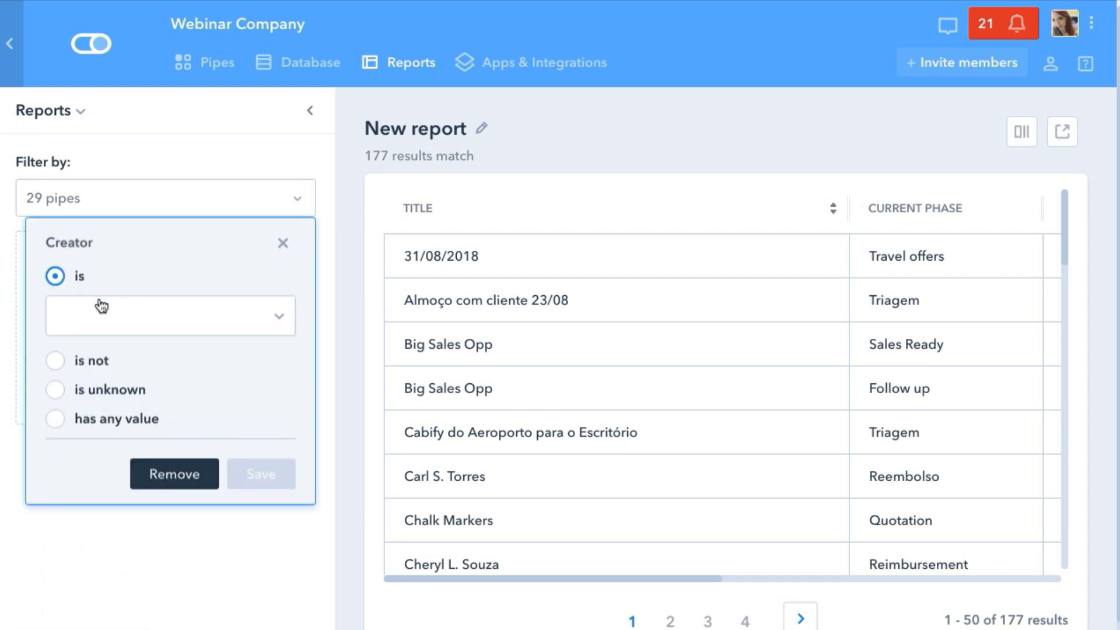
left_click(104, 307)
left_click(108, 325)
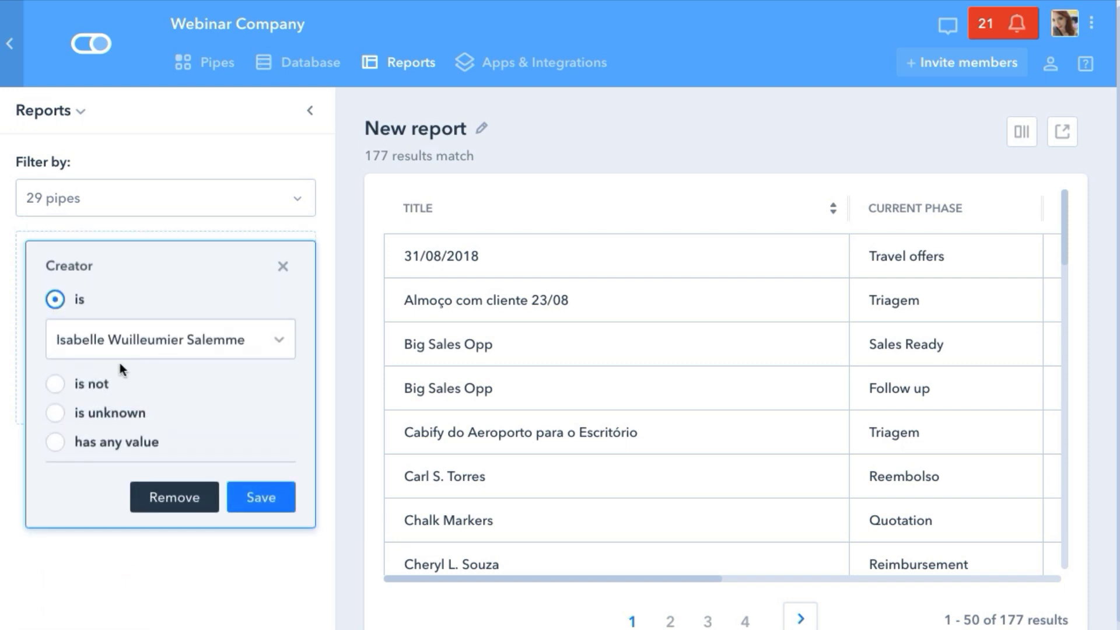
left_click(257, 496)
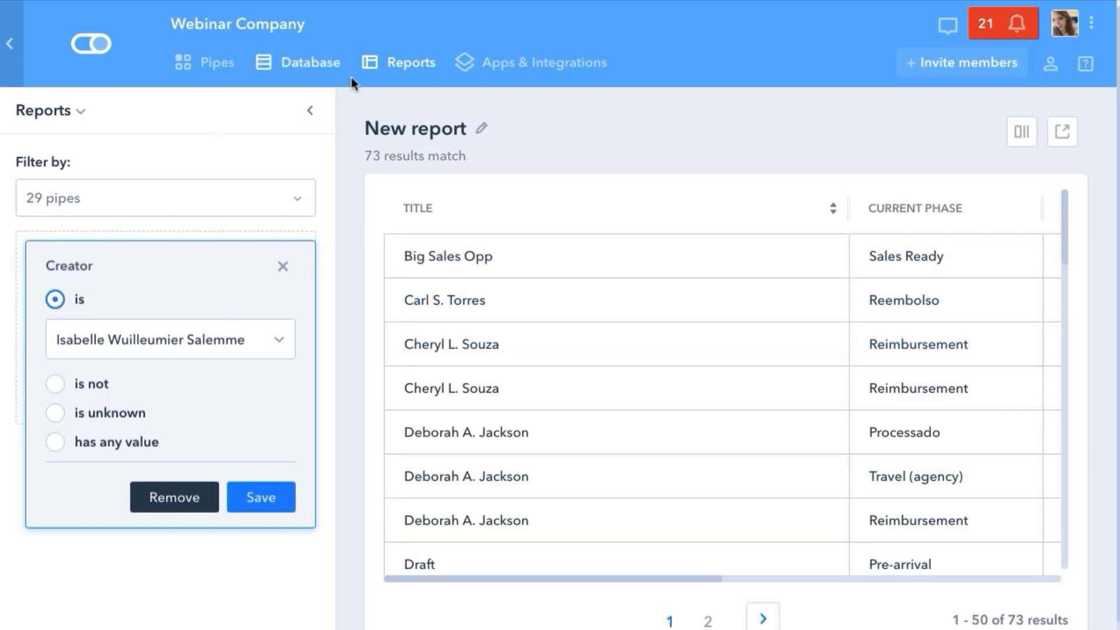
- View the company's apps and integrations, and return to the list of pipes
left_click(499, 62)
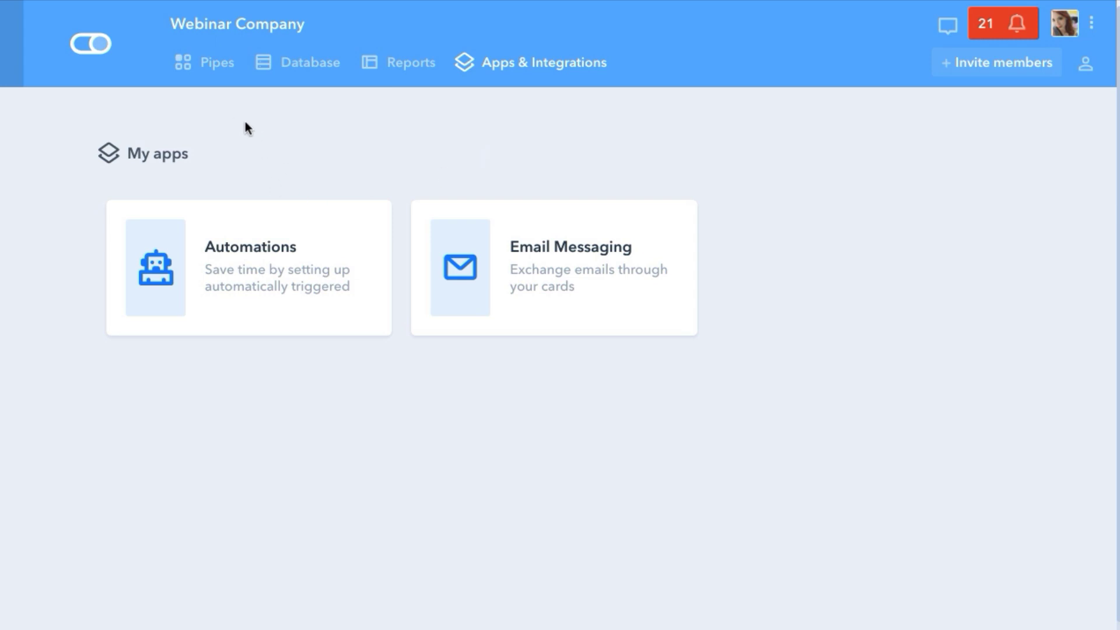
left_click(205, 80)
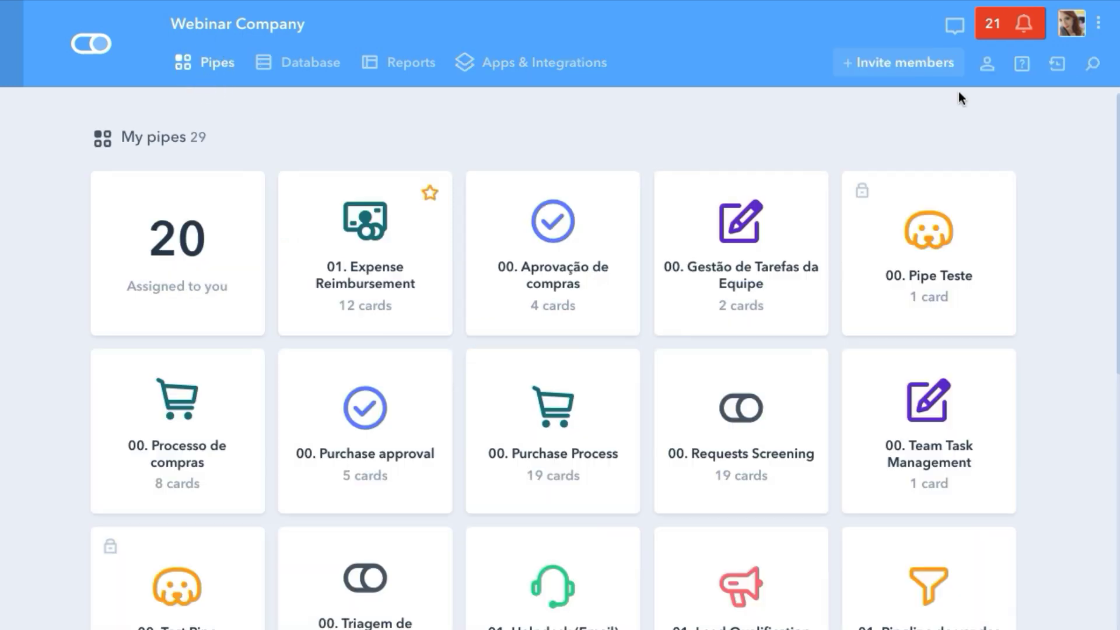
- Open the support chat, look over its conversation, answer search and system status options, and close it
left_click(952, 32)
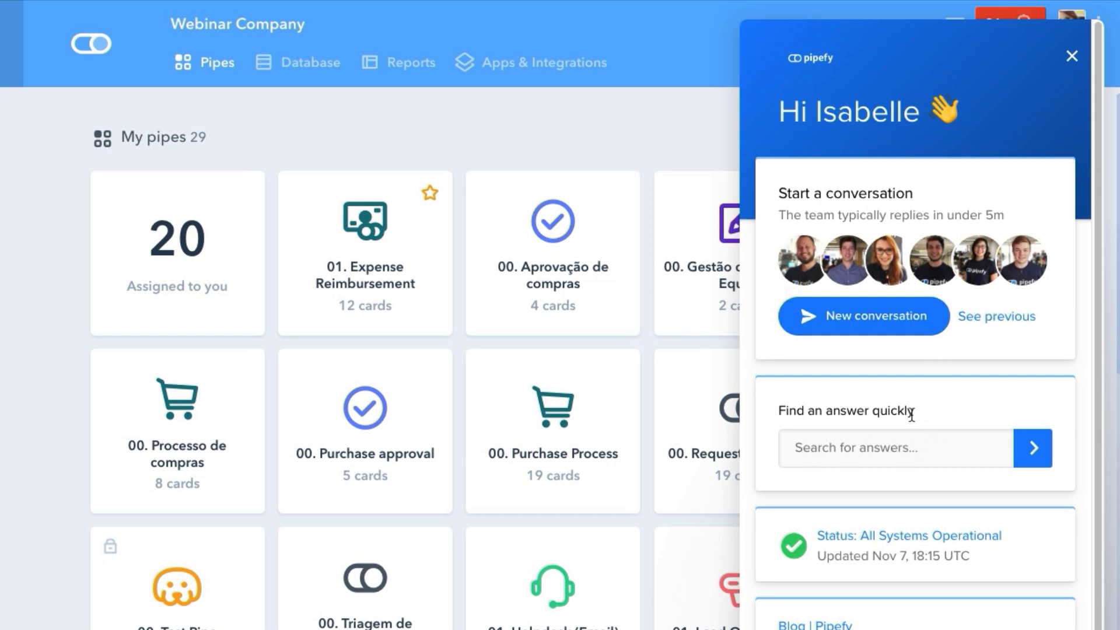
scroll(897, 445, "down", 1)
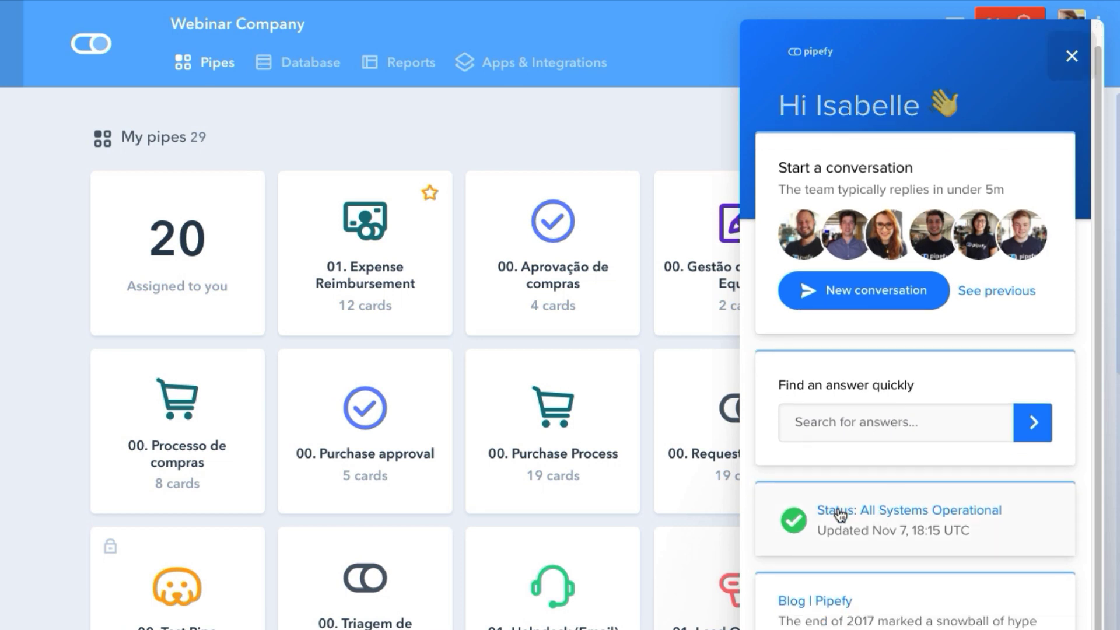
scroll(942, 517, "down", 1)
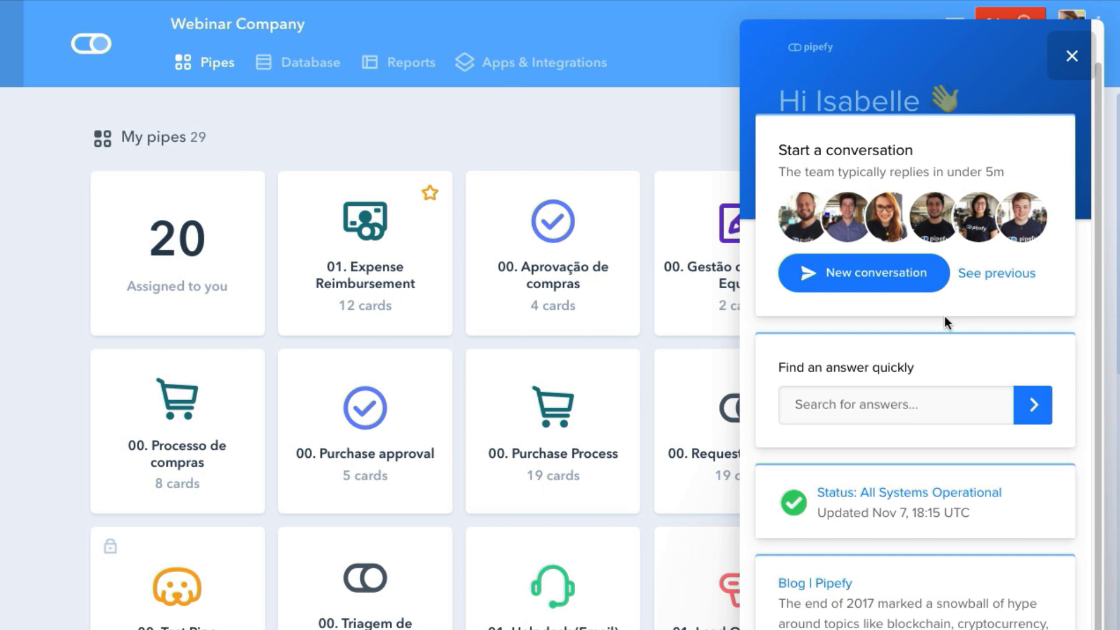
scroll(944, 316, "up", 2)
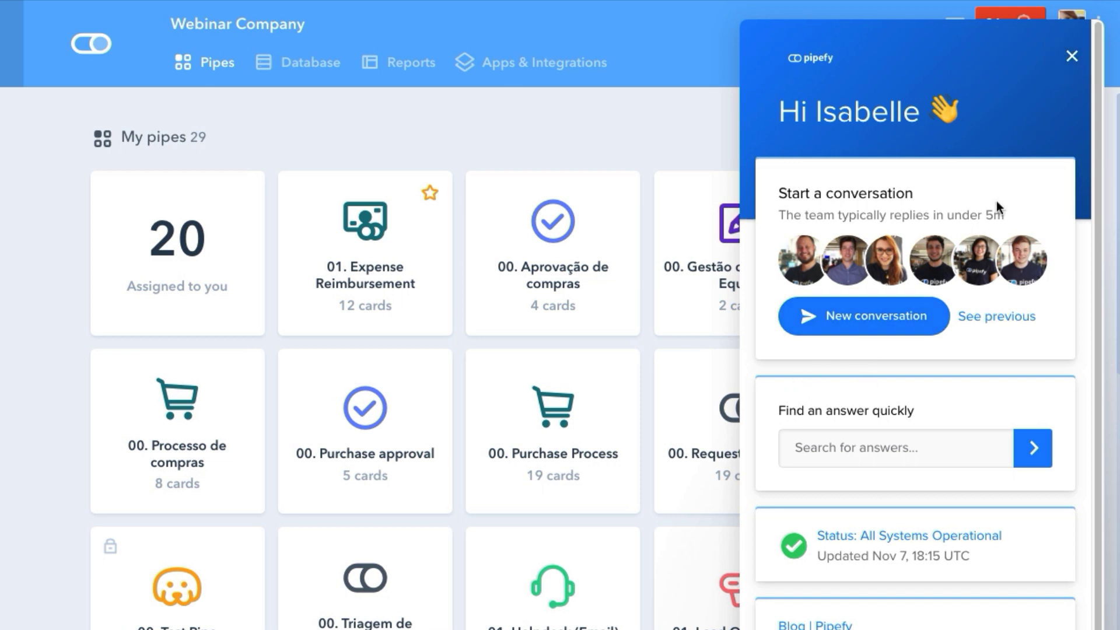
left_click(1071, 59)
- Open the notifications, read through the recent card updates, and close the list
left_click(1006, 34)
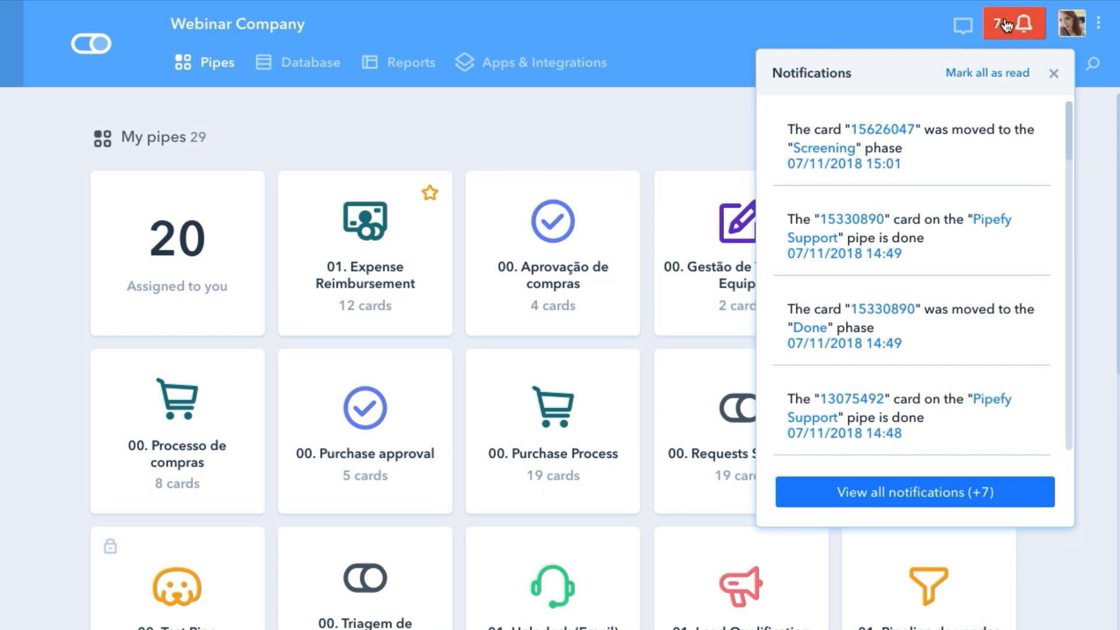
scroll(935, 254, "down", 15)
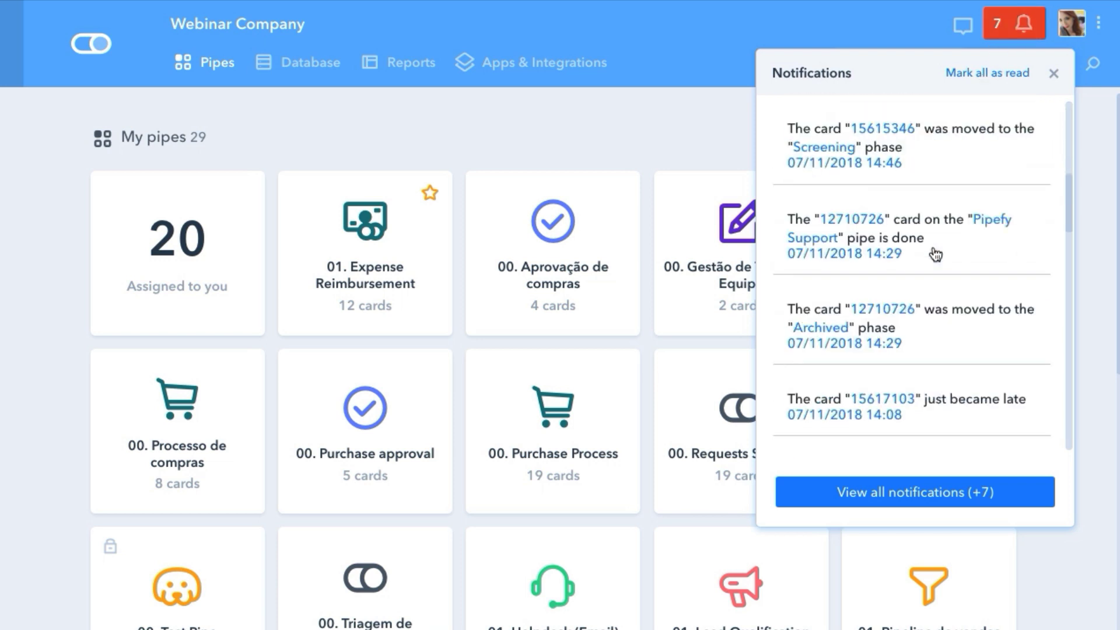
scroll(936, 254, "up", 5)
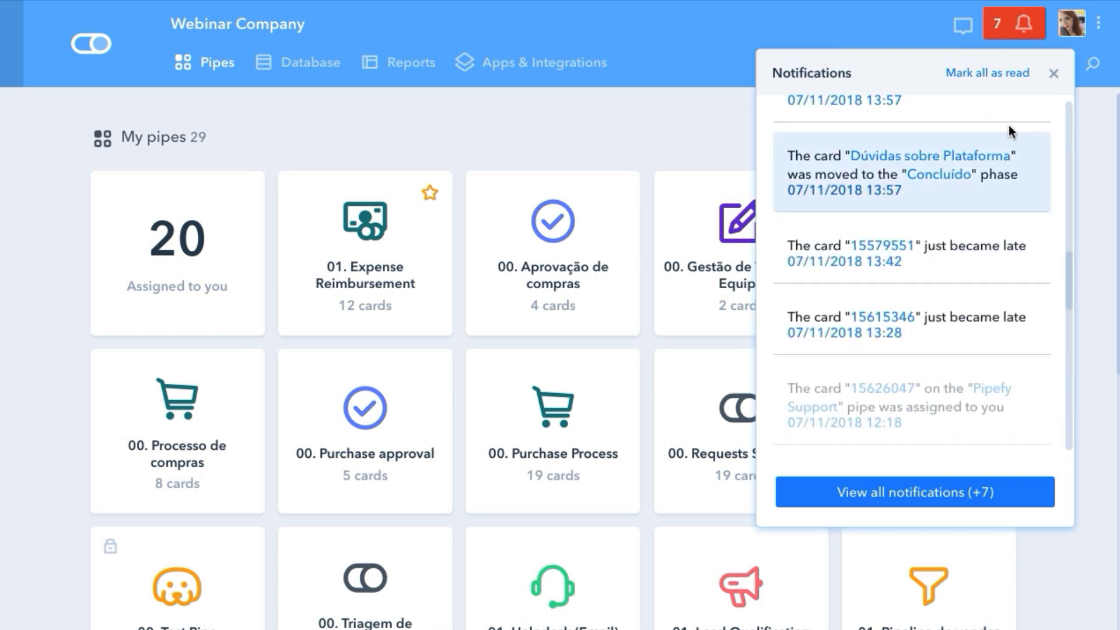
left_click(1054, 74)
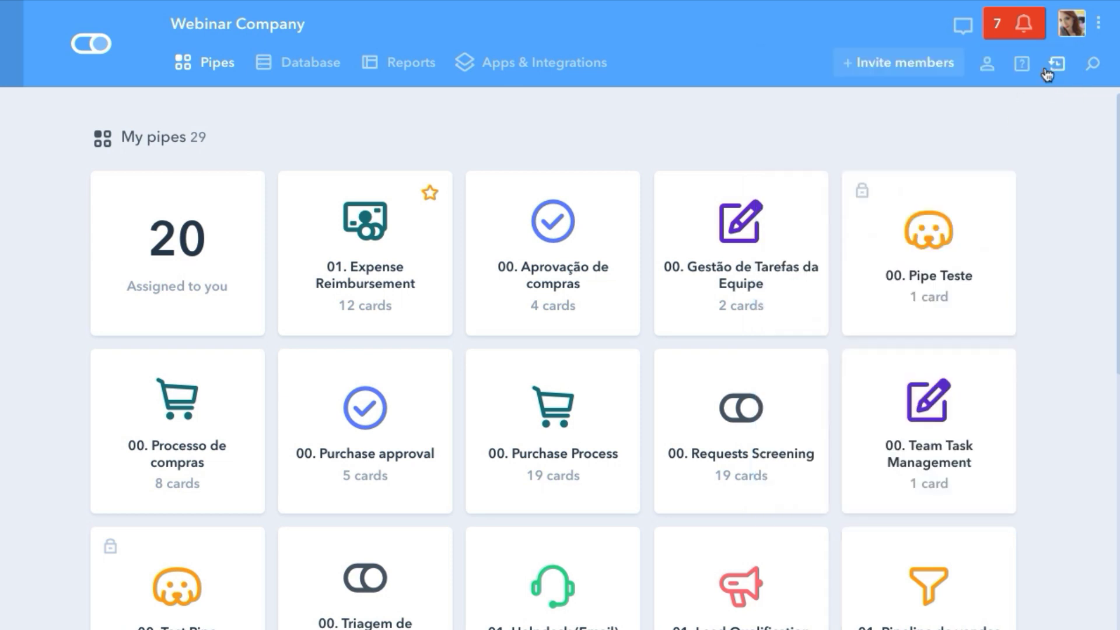
- View the profile menu options and the form for inviting members to Webinar Company, closing both without changes
left_click(1073, 27)
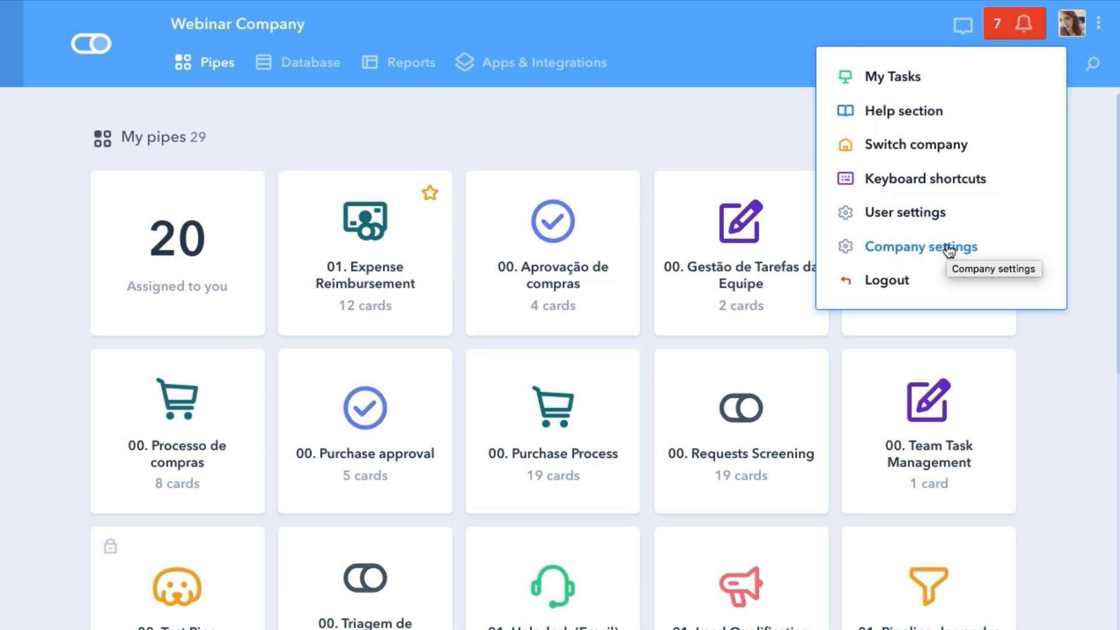
left_click(813, 119)
left_click(898, 65)
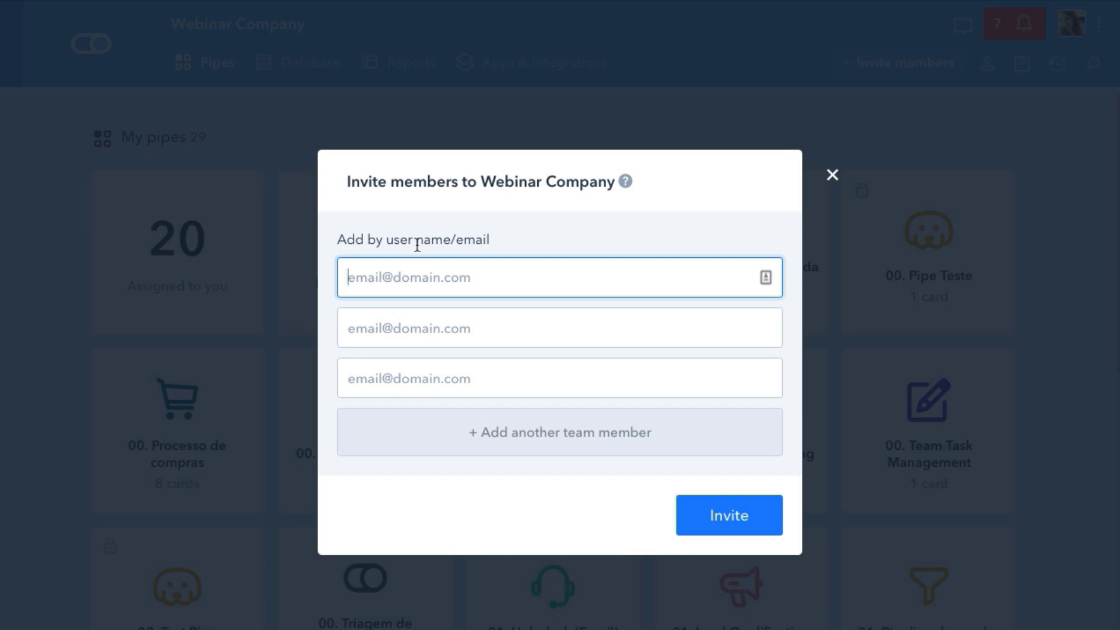
left_click(833, 174)
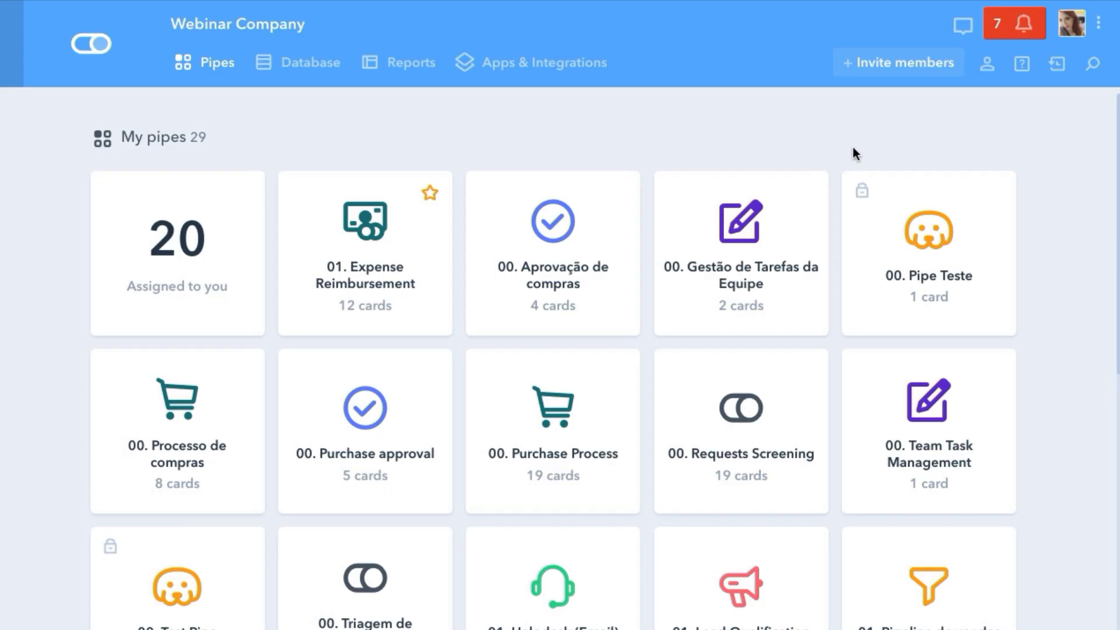
- Open the company's member list, inspect the roles available for the first administrator, and return to the pipes
left_click(987, 65)
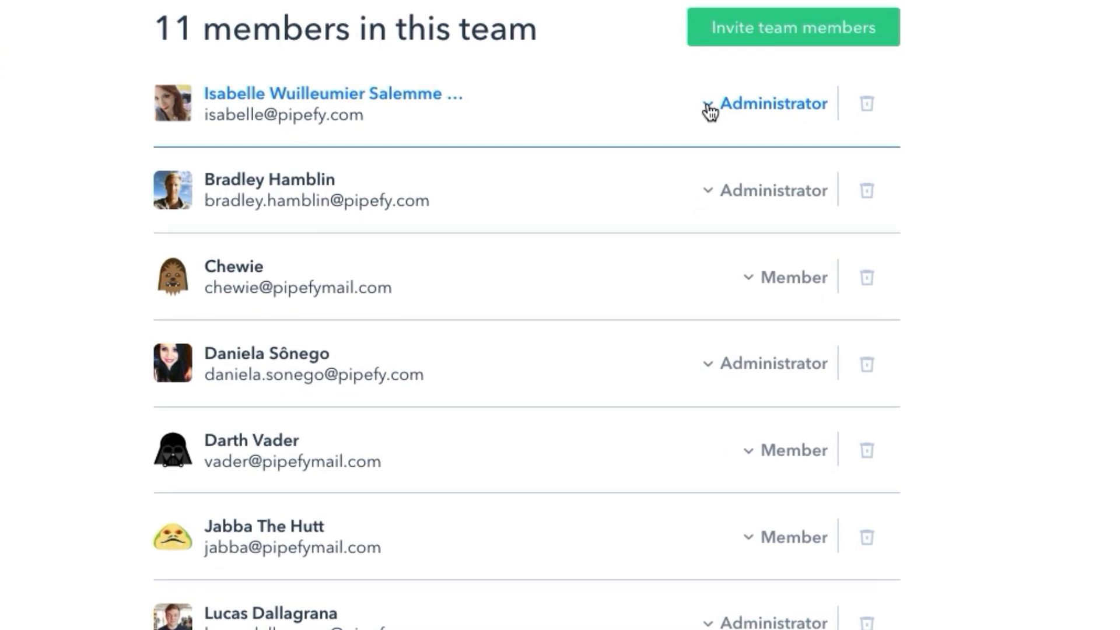
left_click(709, 109)
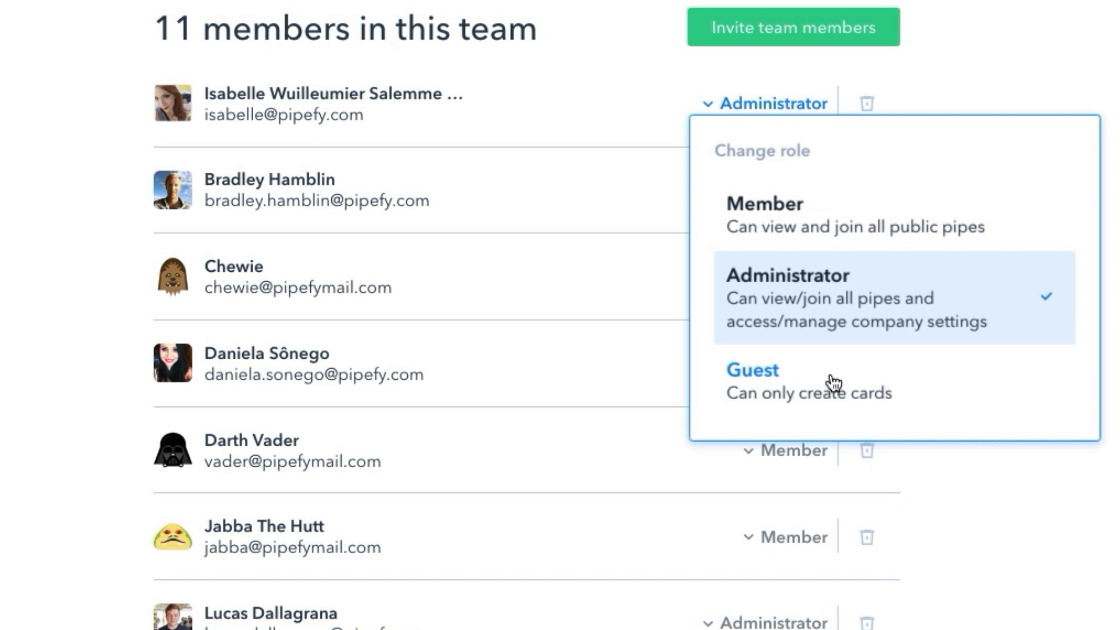
left_click(958, 37)
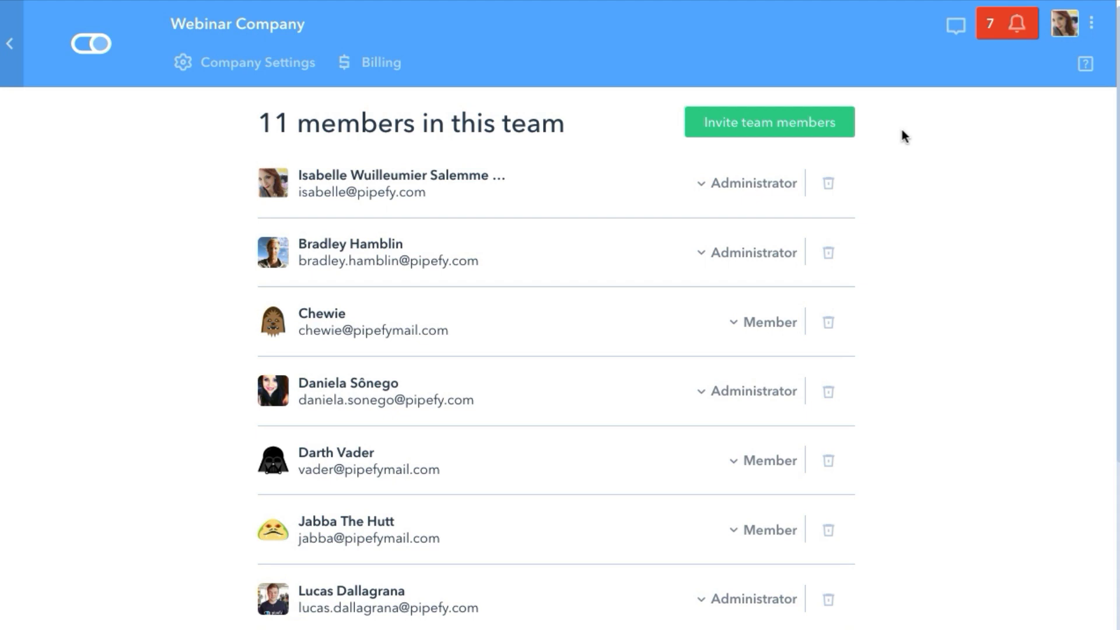
left_click(111, 47)
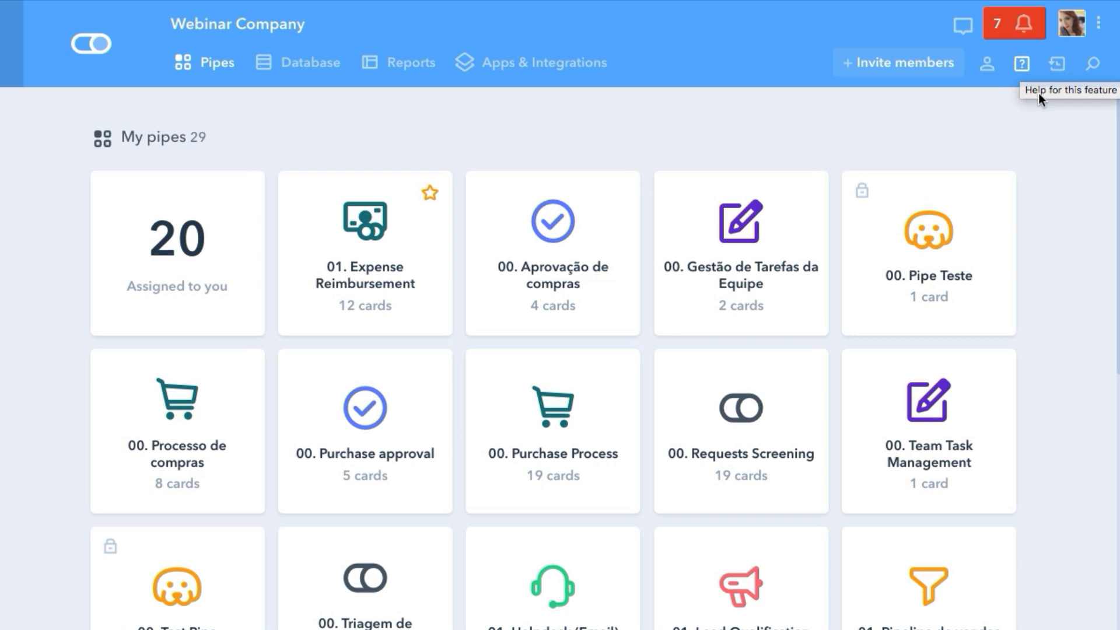
- Open the company's activity feed, read through the recent card activities, and close it
left_click(1058, 64)
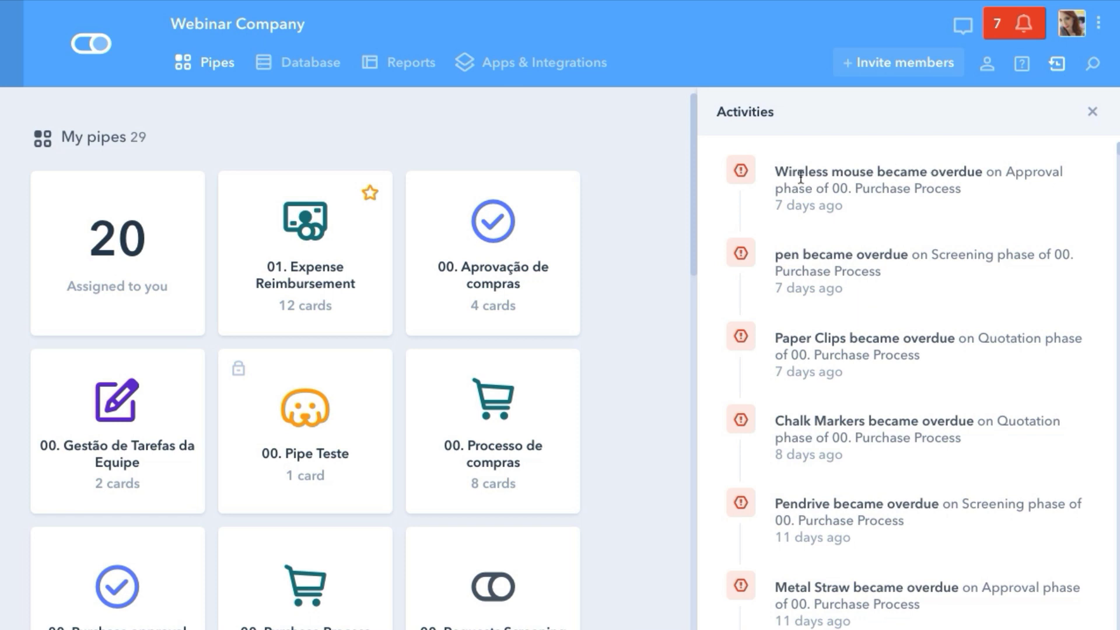
scroll(876, 281, "down", 8)
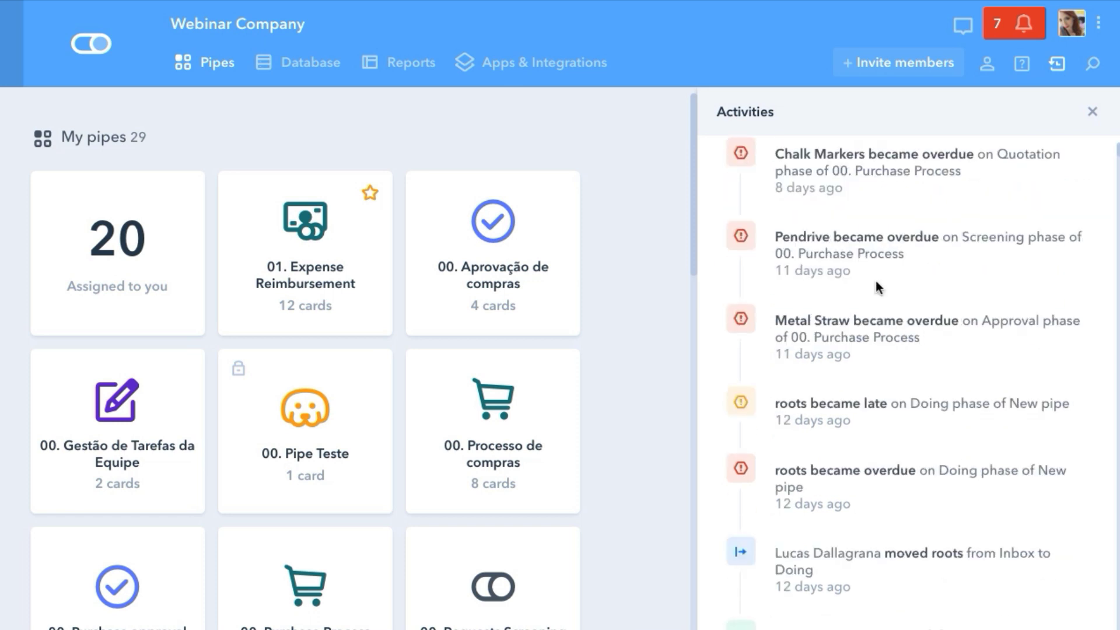
scroll(891, 335, "down", 4)
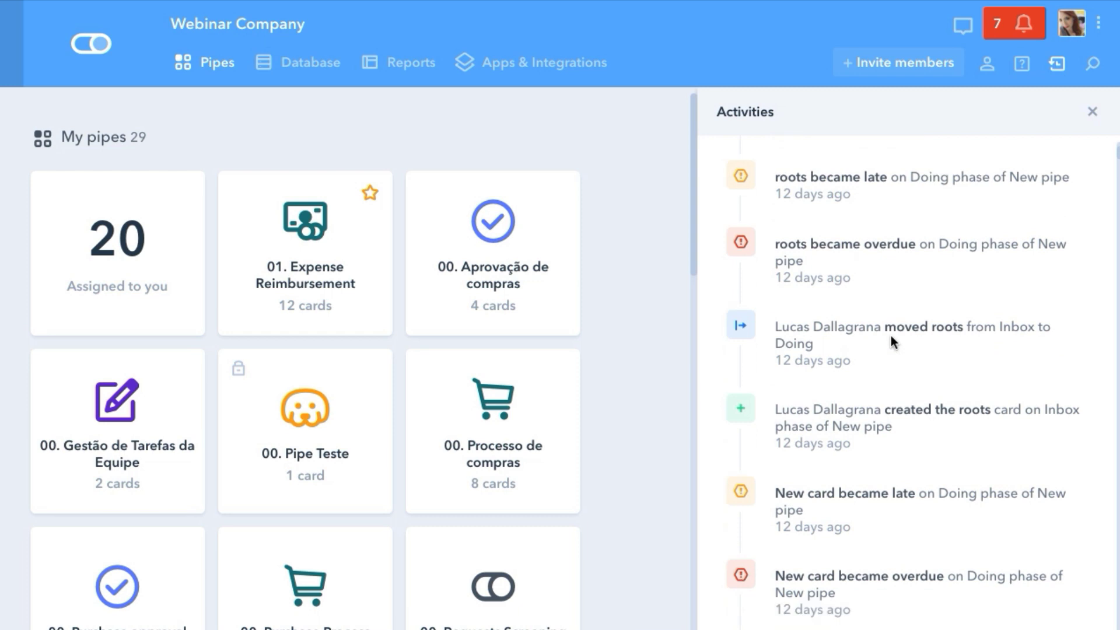
scroll(891, 335, "up", 7)
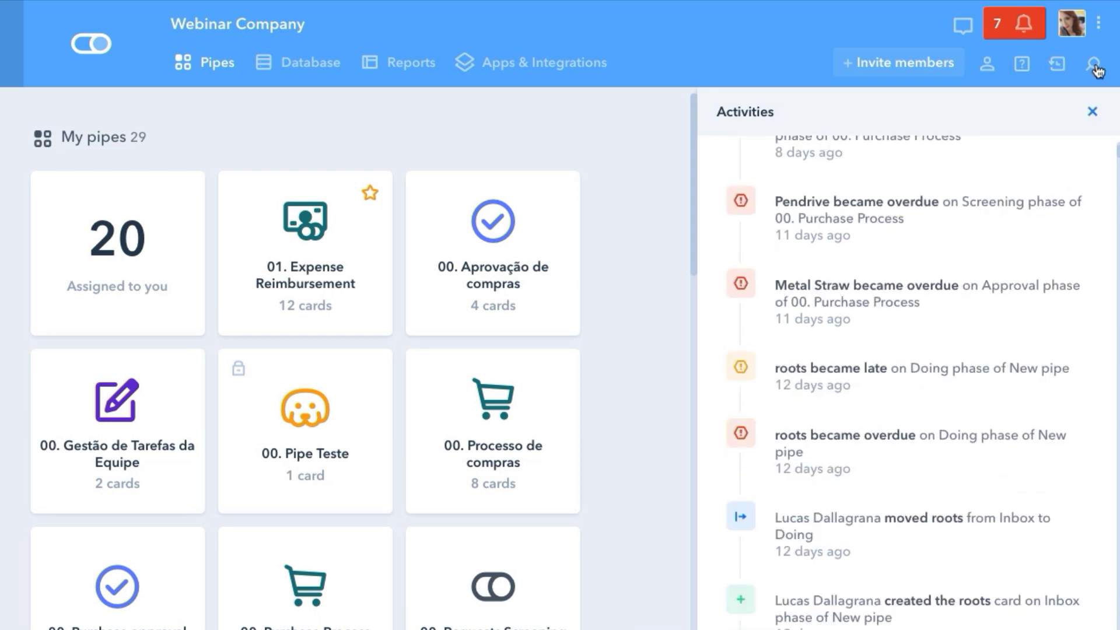
left_click(1091, 112)
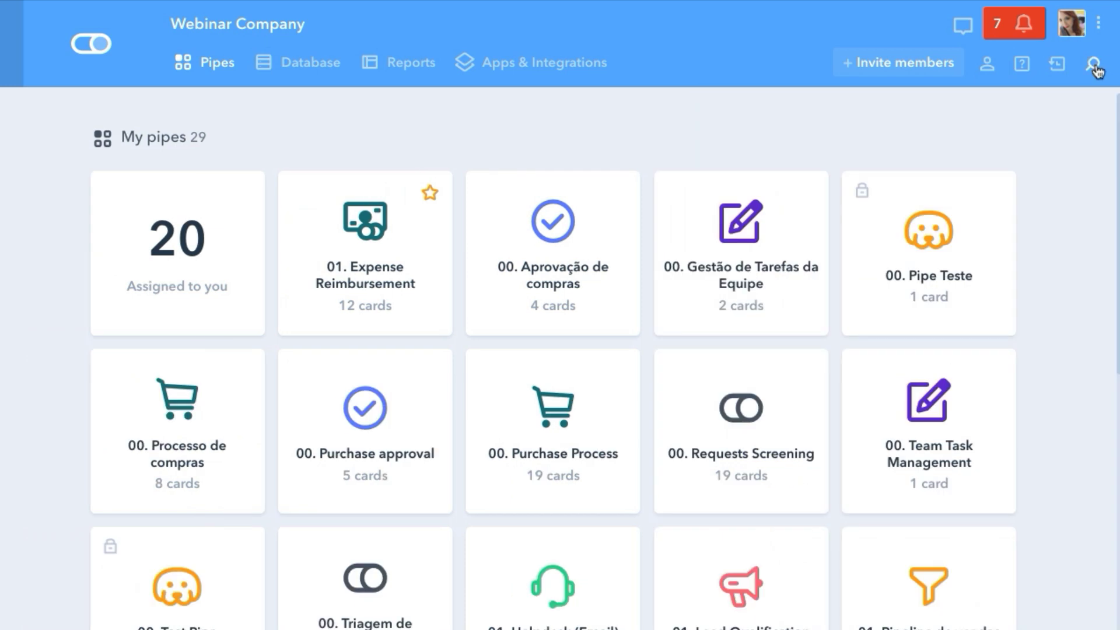
- Search the pipes for "expe" and clear the search
left_click(1094, 65)
type("expe")
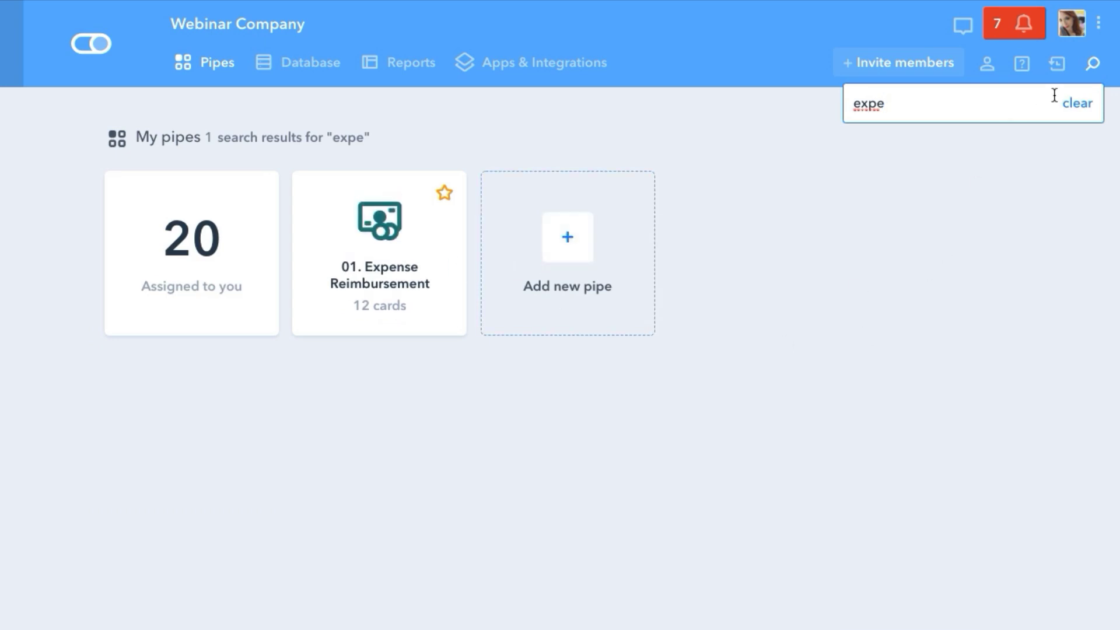
left_click(1076, 103)
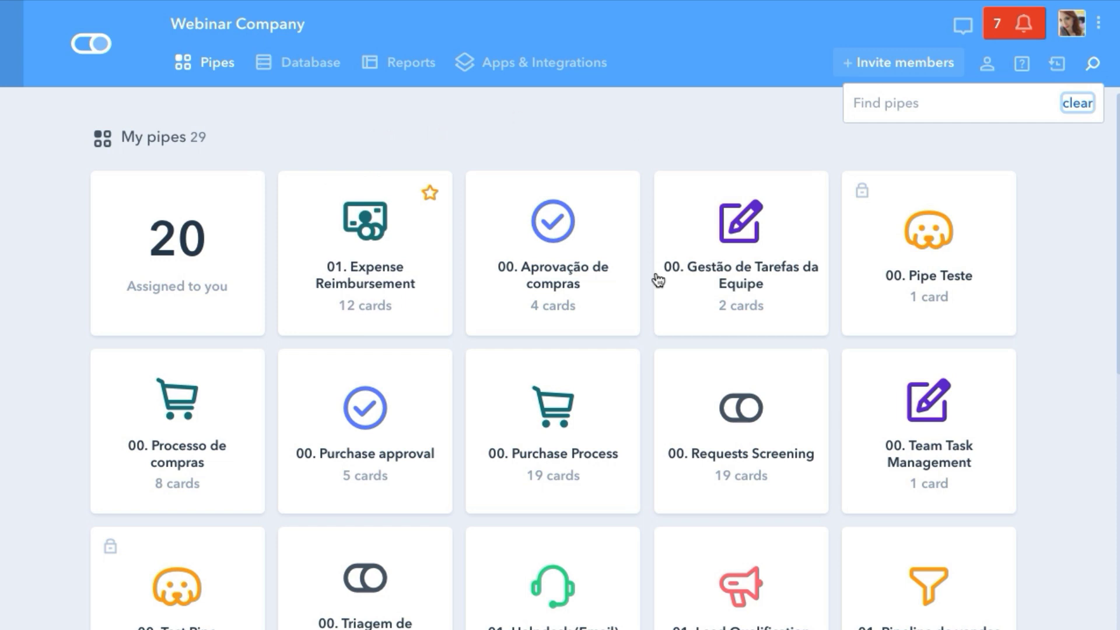
- Mark the 00. Requests Screening pipe as a favorite
left_click(807, 372)
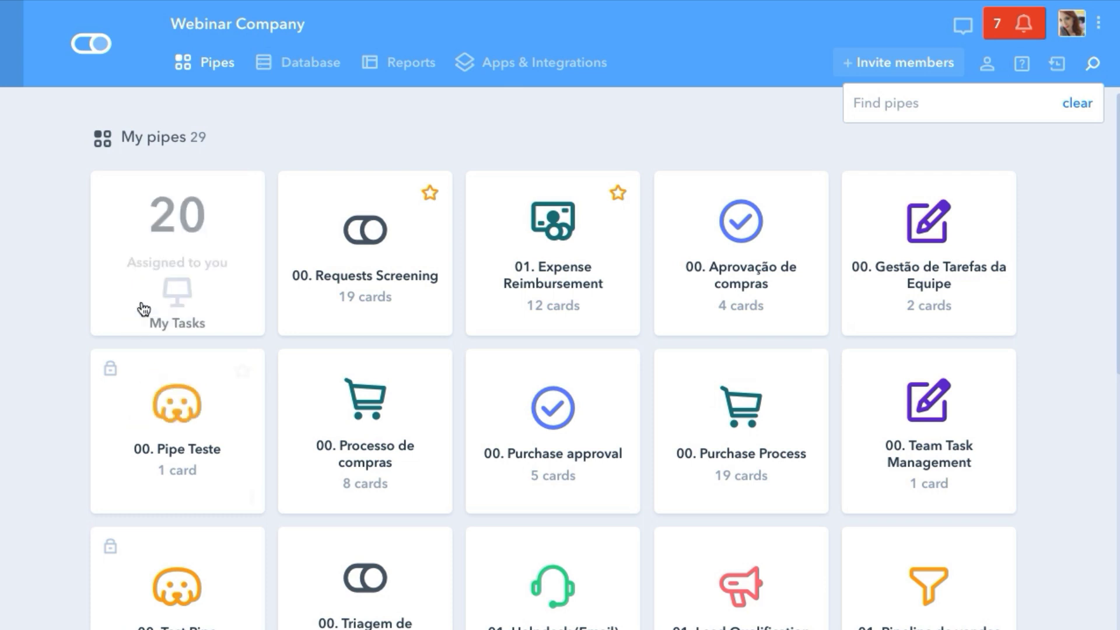
- Open My Tasks, view the nearing due date, overdue, late and expired lists, and return to the pipes
left_click(180, 293)
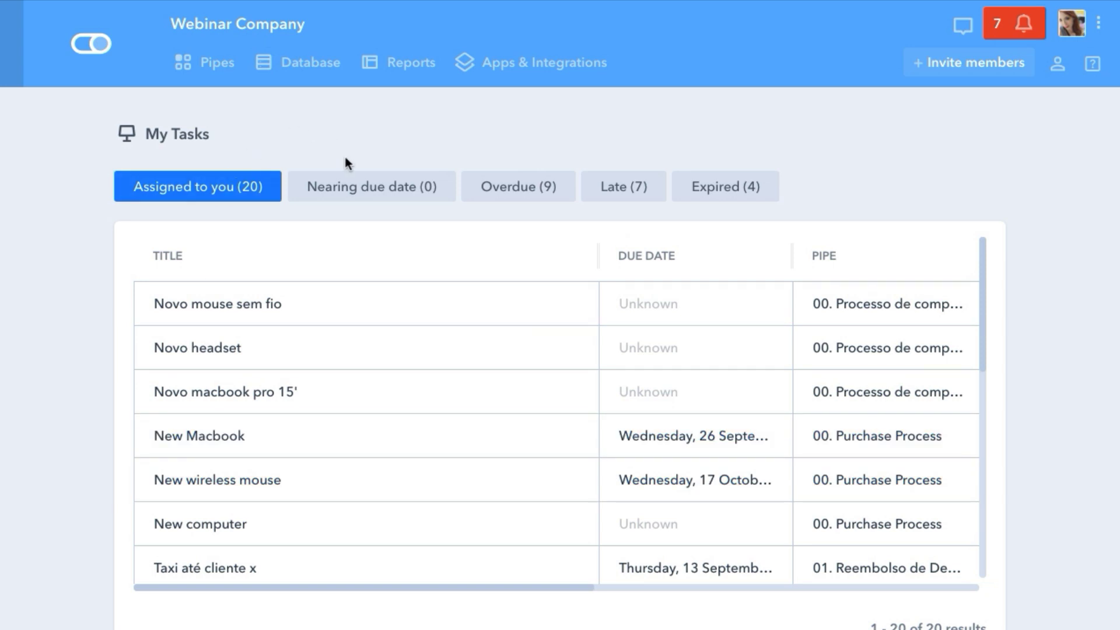
left_click(350, 197)
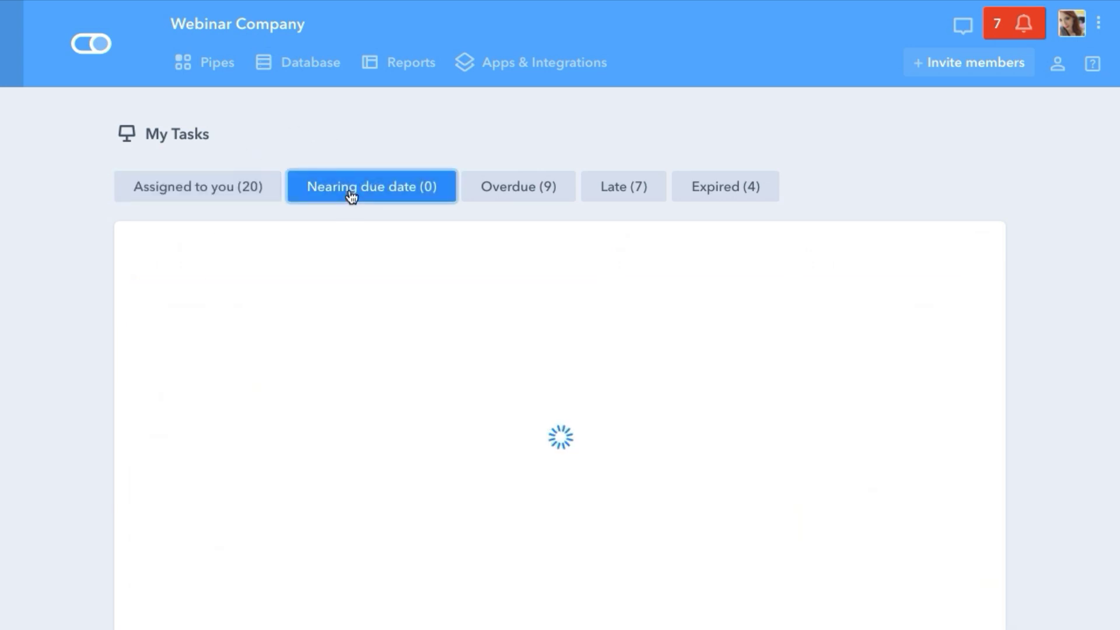
left_click(506, 185)
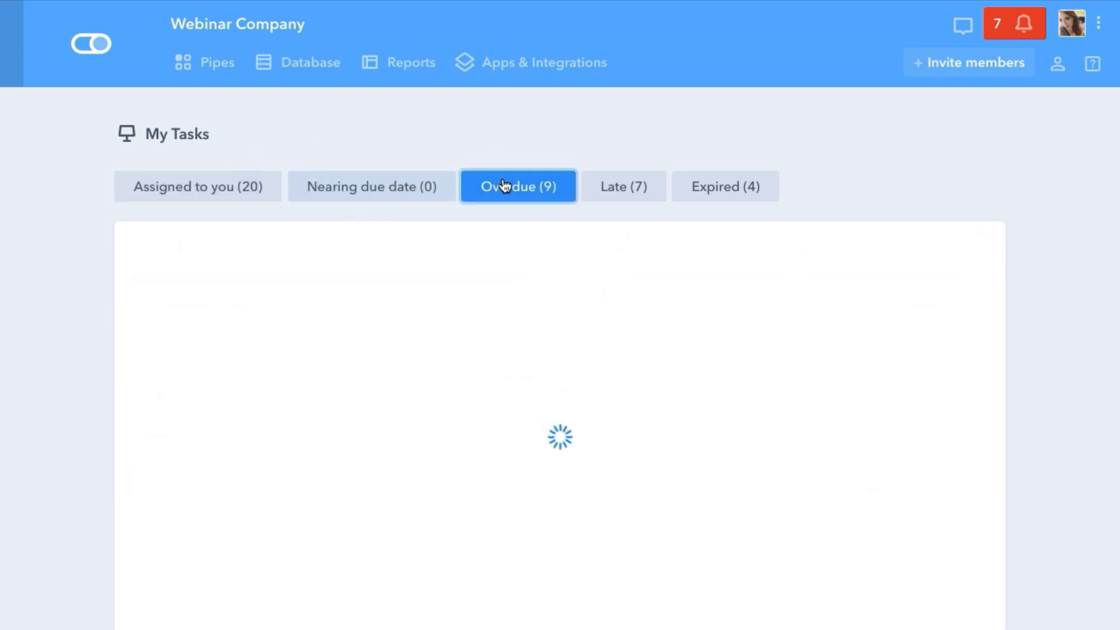
left_click(622, 185)
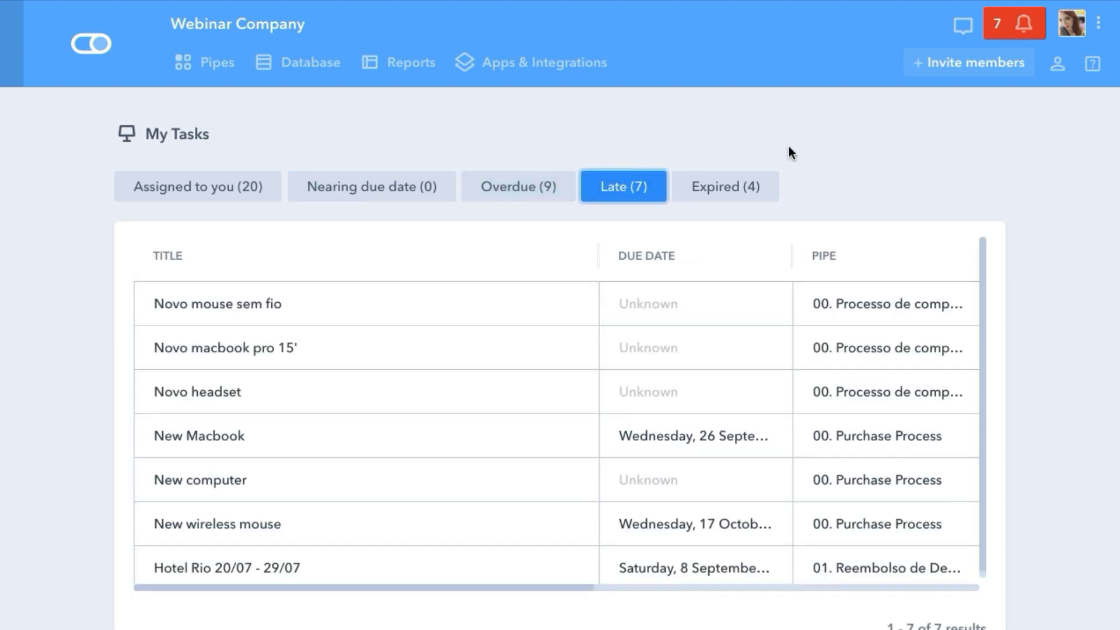
left_click(759, 184)
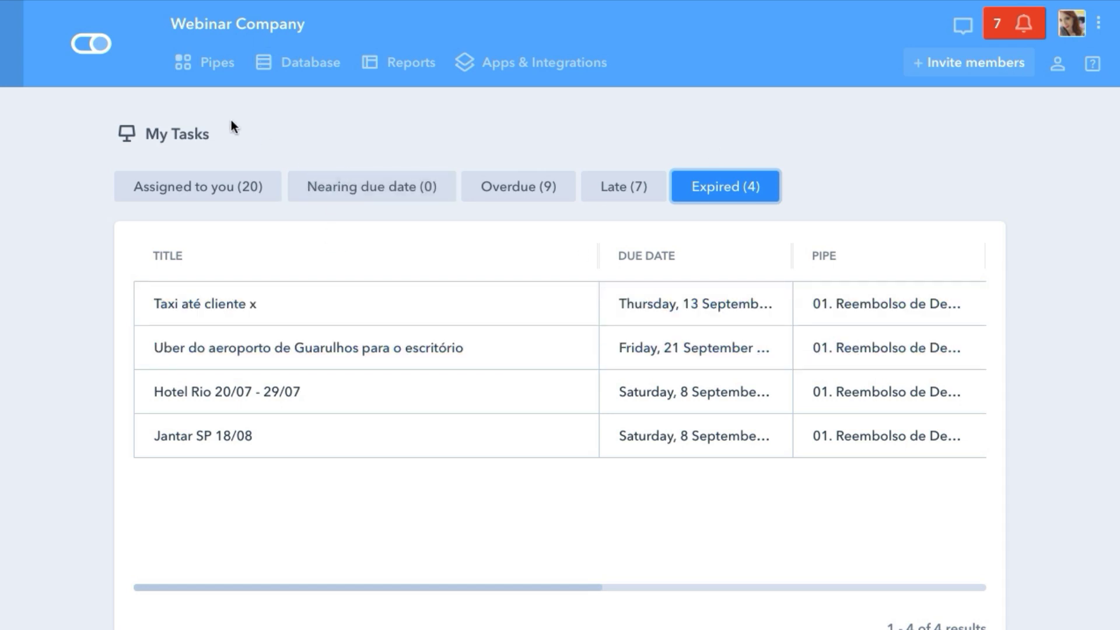
left_click(218, 75)
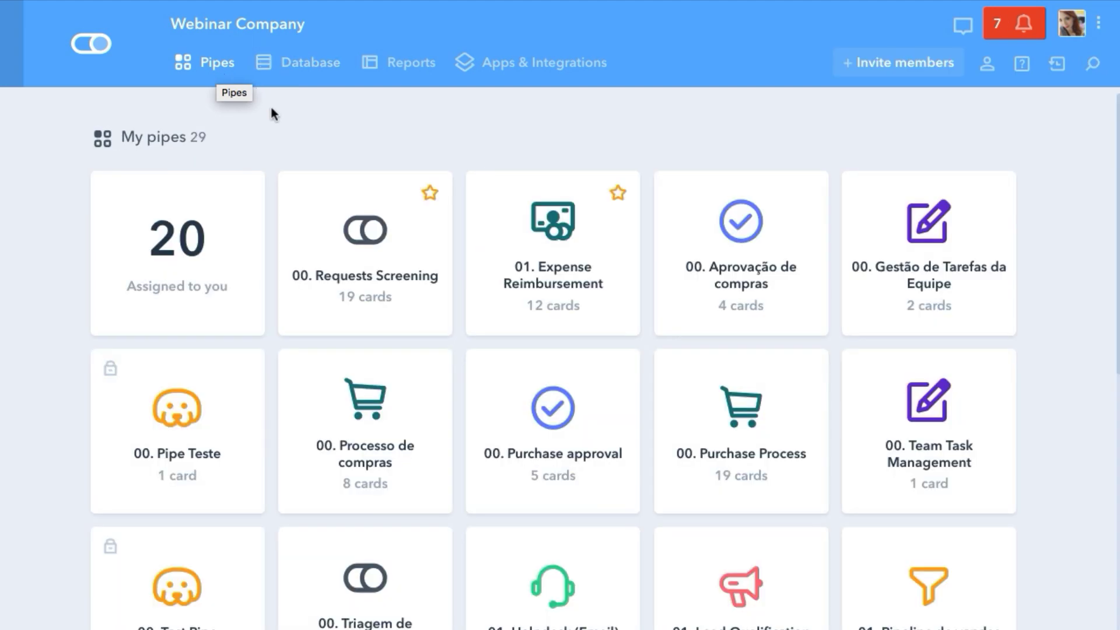
- Open a new report in the 01. Expense Reimbursement pipe and look through its selectable columns without changing them
left_click(546, 243)
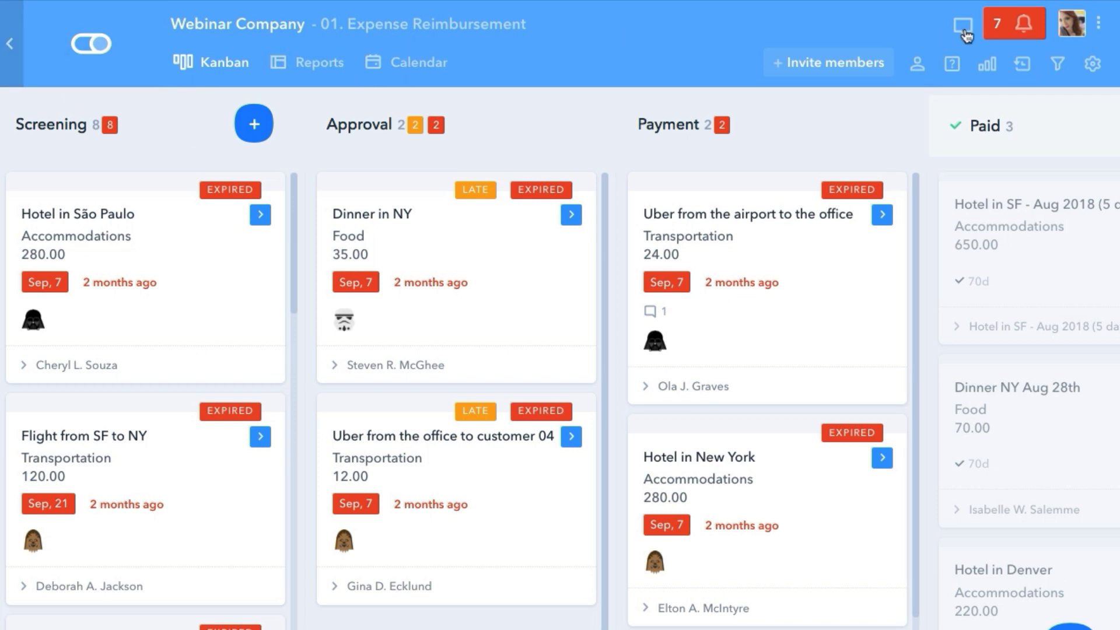
mouse_move(950, 9)
left_click(314, 70)
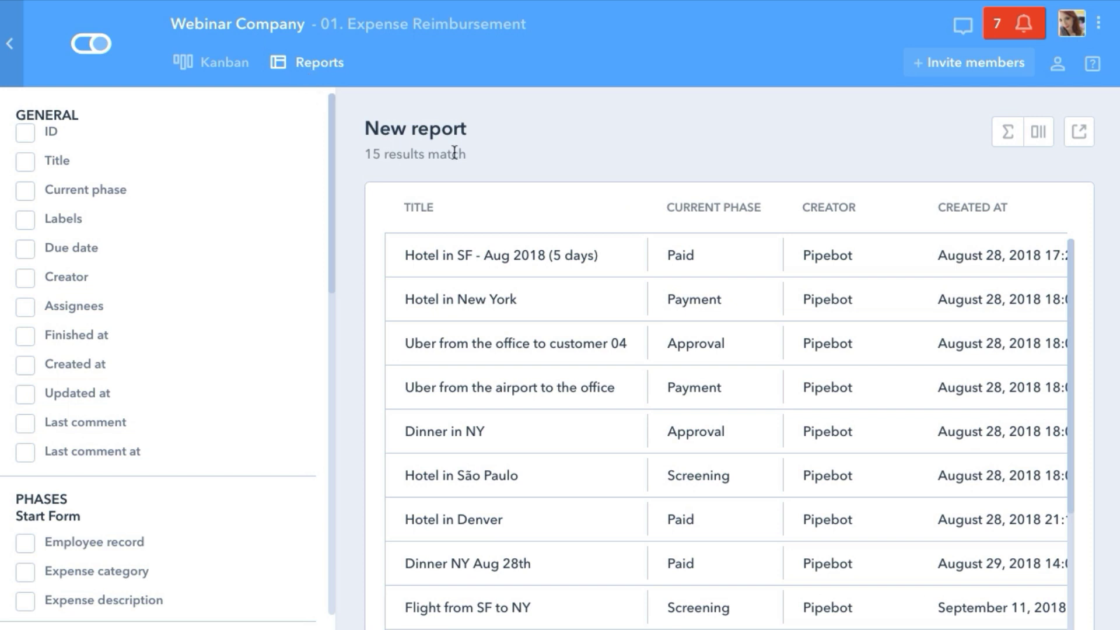
left_click(1038, 132)
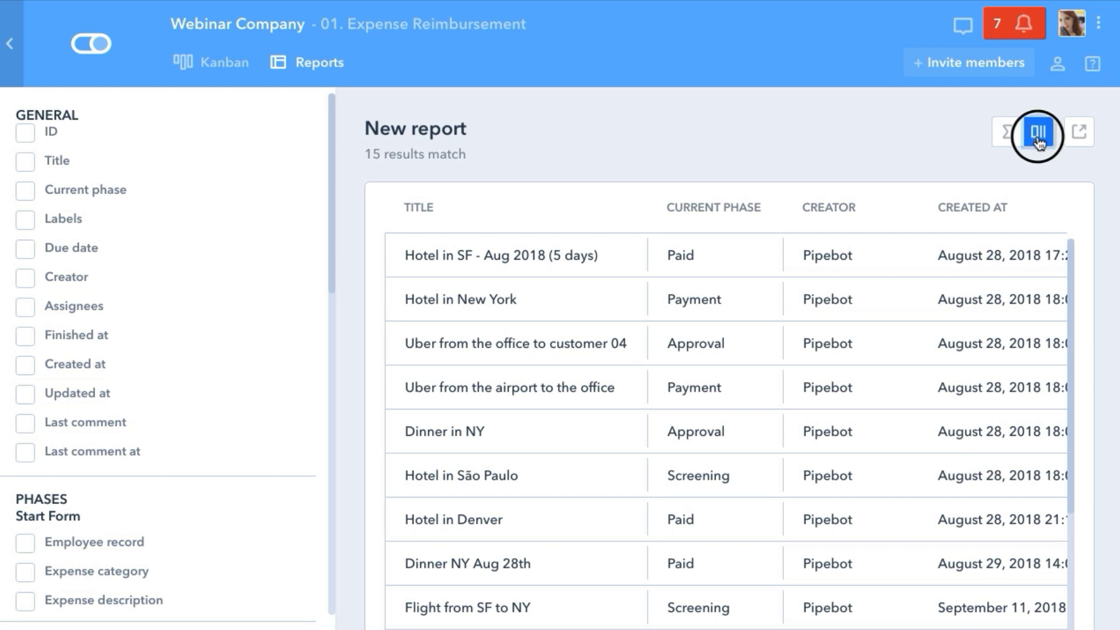
scroll(968, 289, "down", 5)
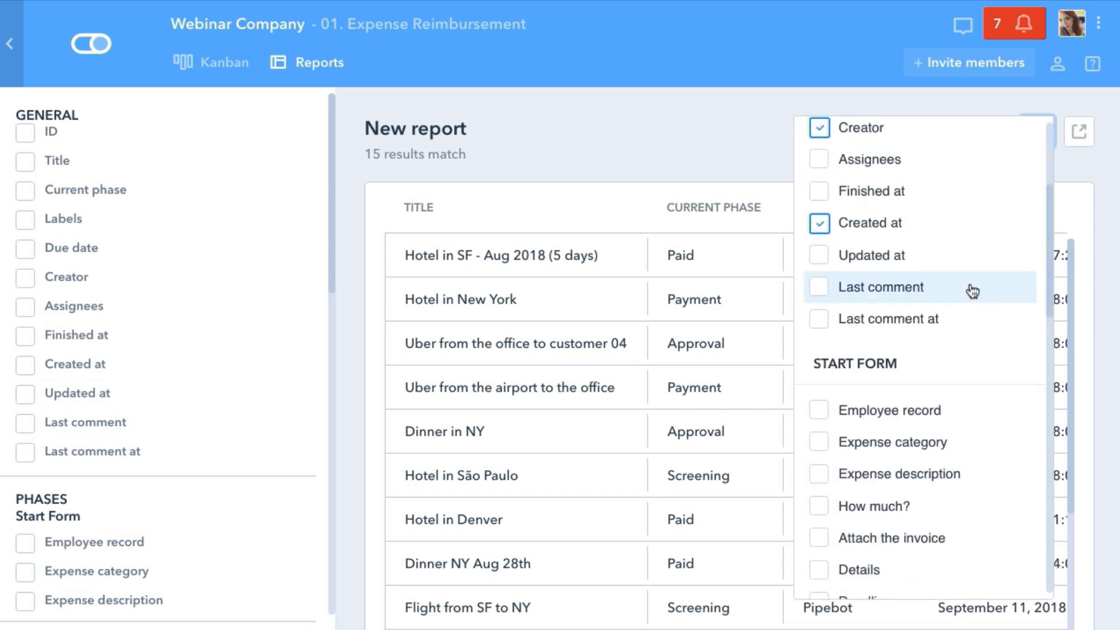
scroll(971, 290, "down", 3)
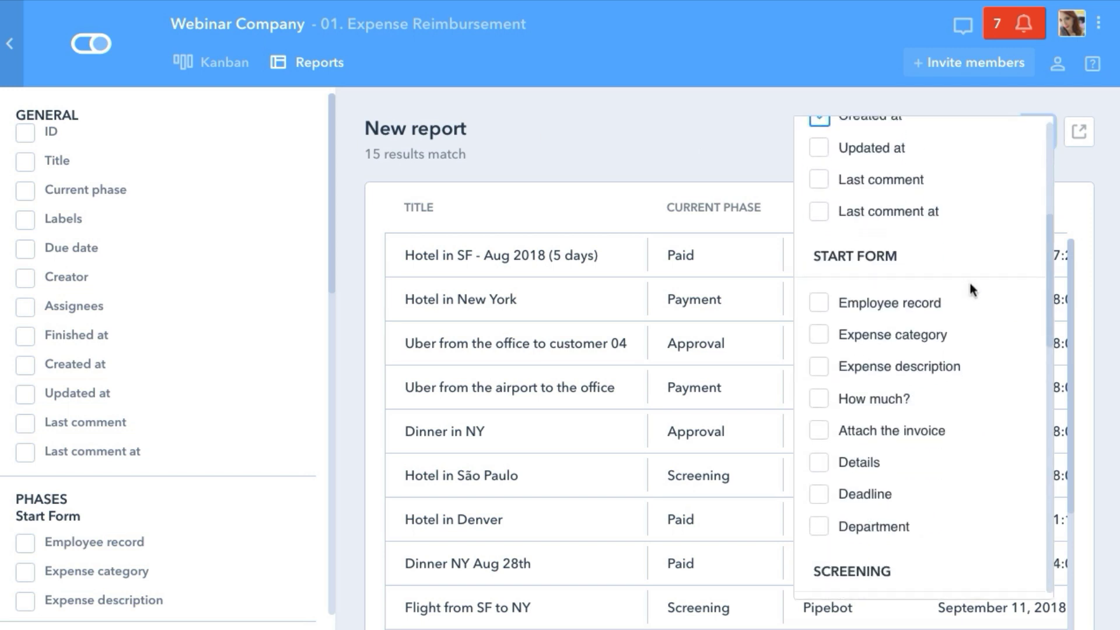
scroll(971, 290, "down", 10)
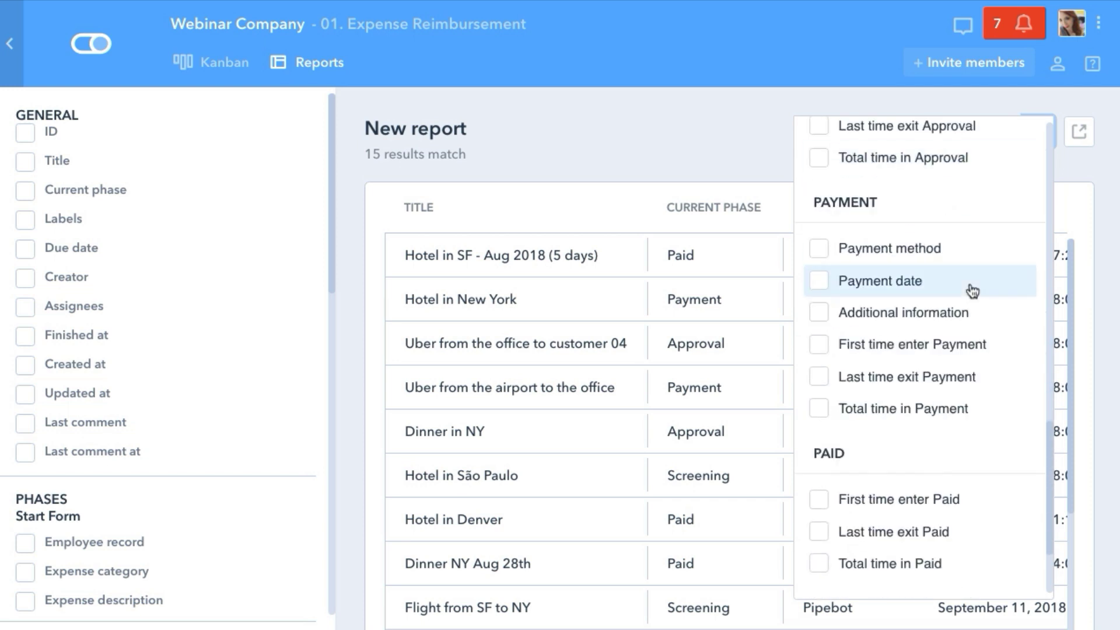
left_click(712, 173)
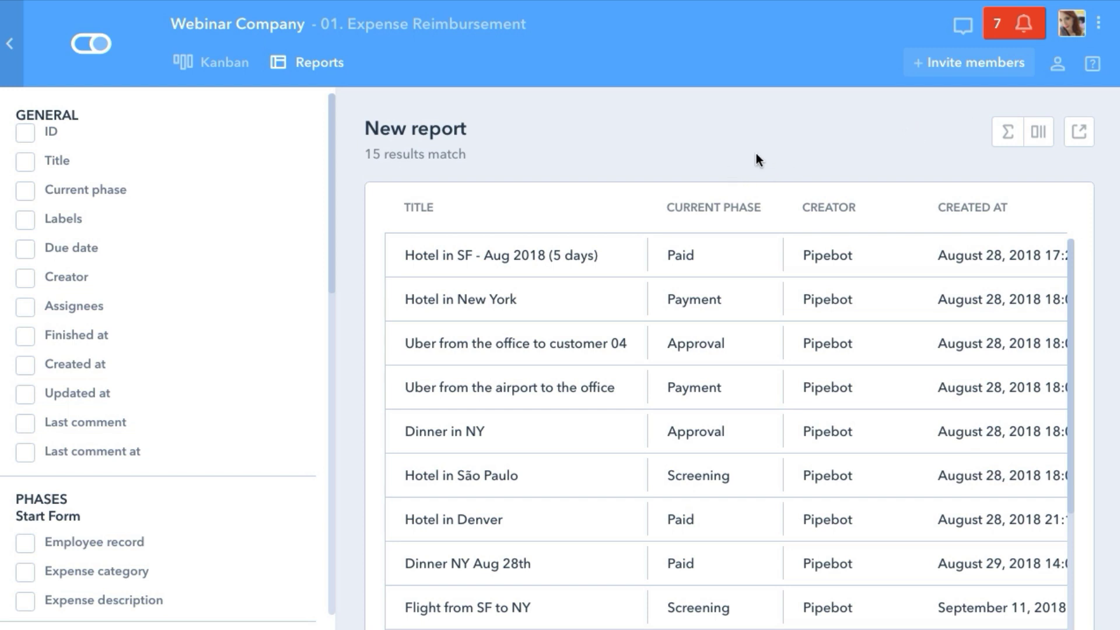
- View the report's export options, close them without exporting, and return to the pipe's Kanban board
left_click(1079, 131)
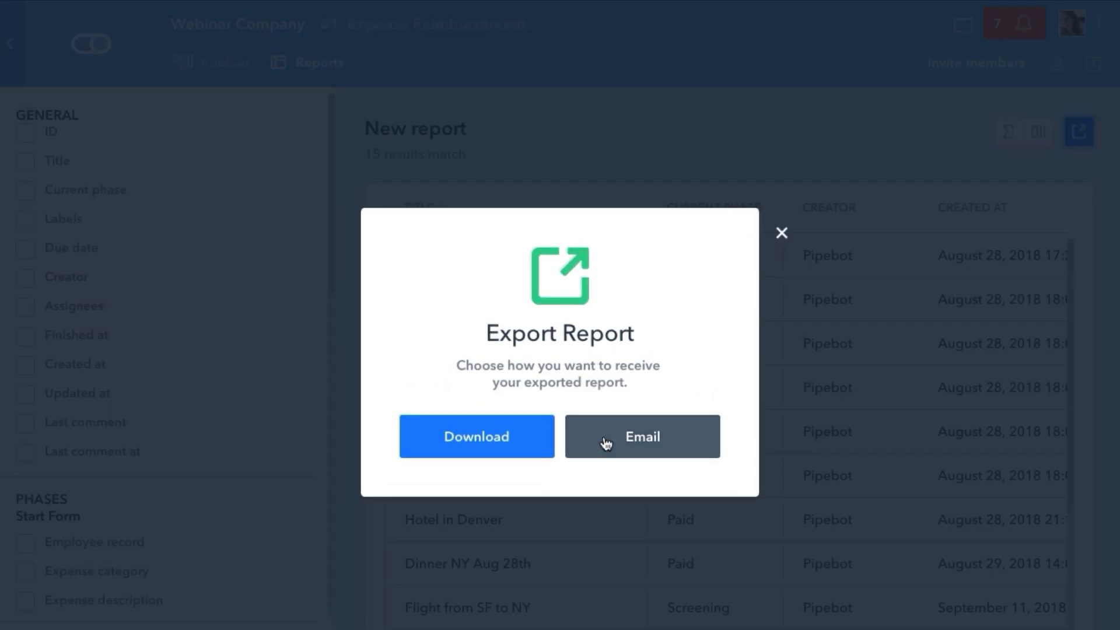
left_click(782, 234)
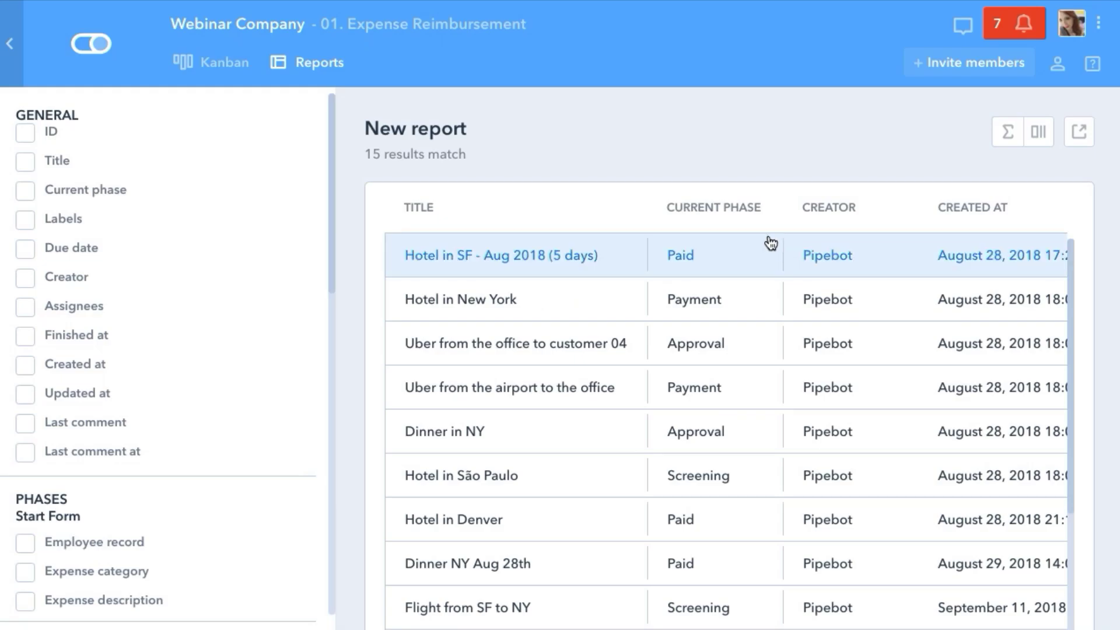
left_click(312, 64)
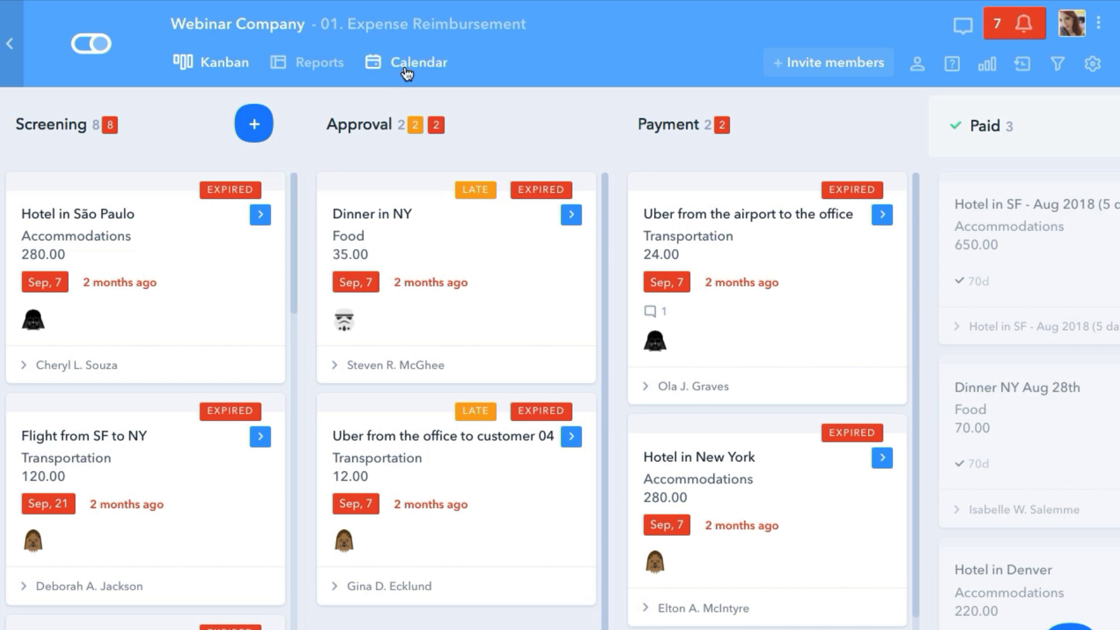
- Open the pipe's calendar and go back to September 2018 in the month view
left_click(407, 71)
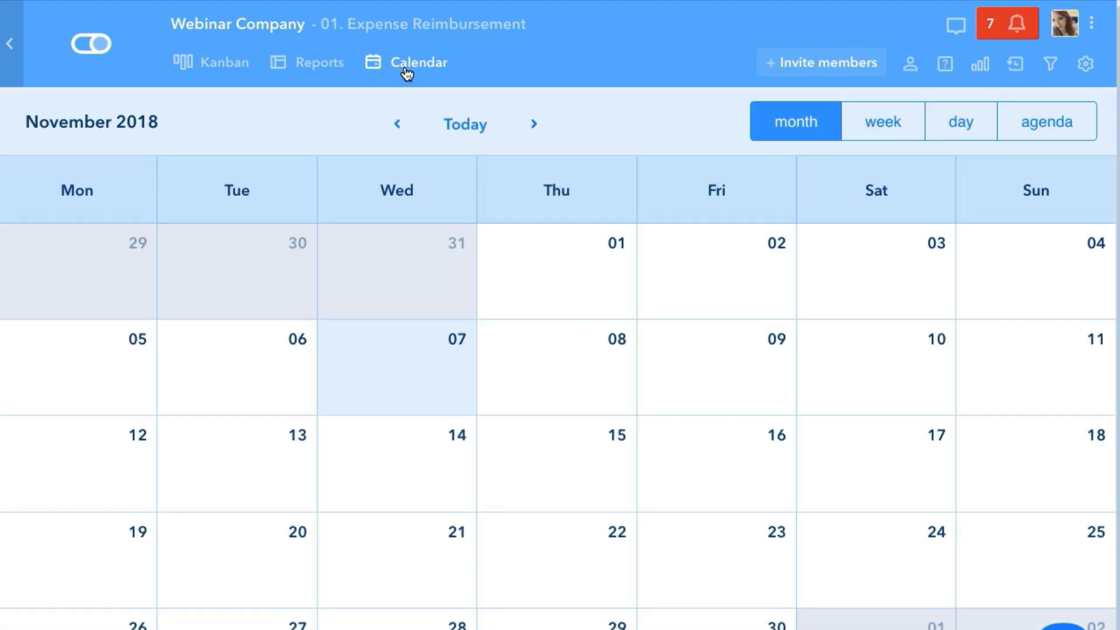
left_click(399, 128)
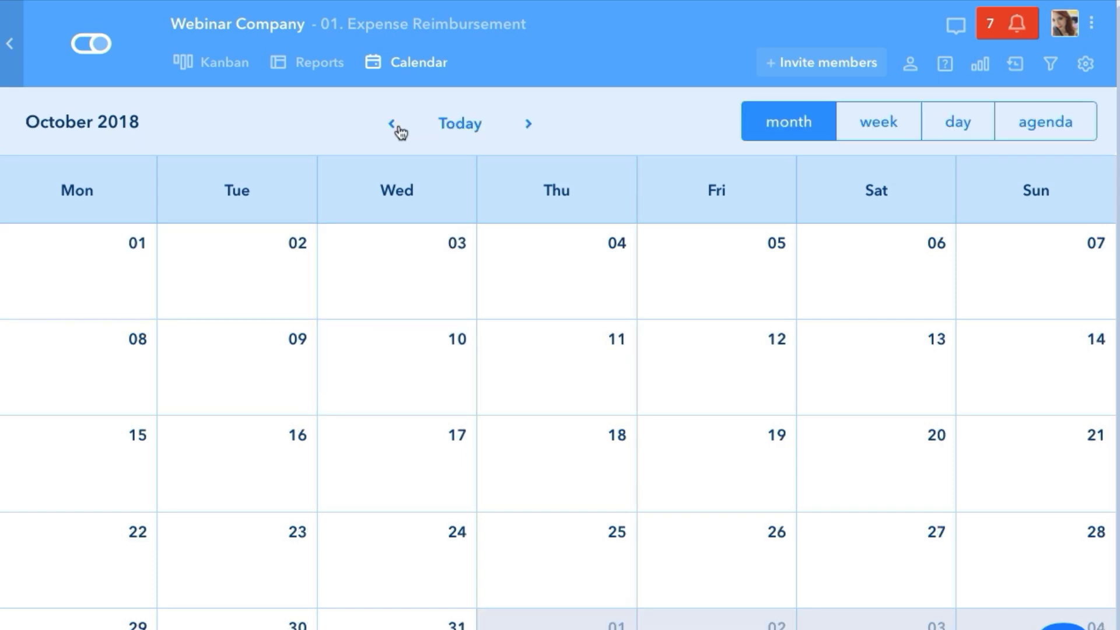
left_click(391, 126)
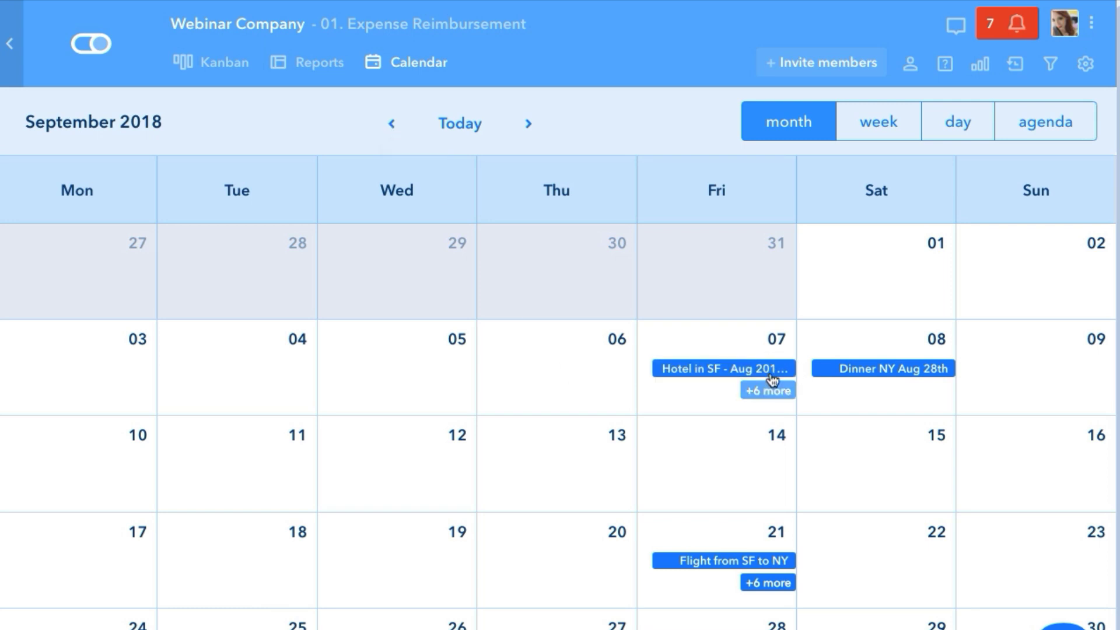
- View the calendar by week and as an agenda, read through the agenda's events, and return to the Kanban board
left_click(887, 120)
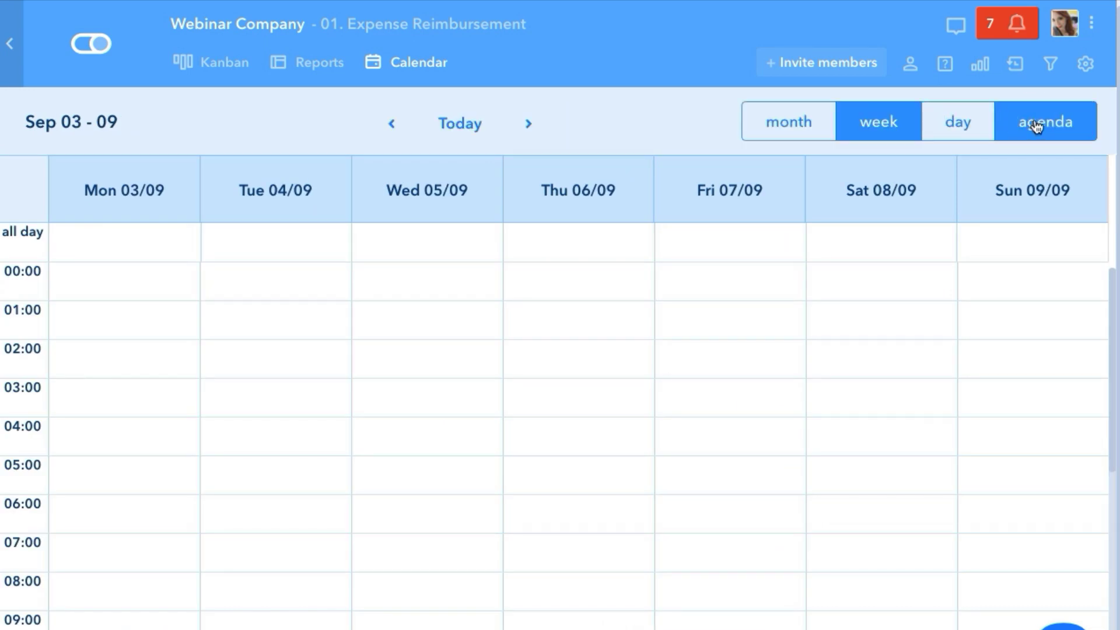
left_click(1037, 127)
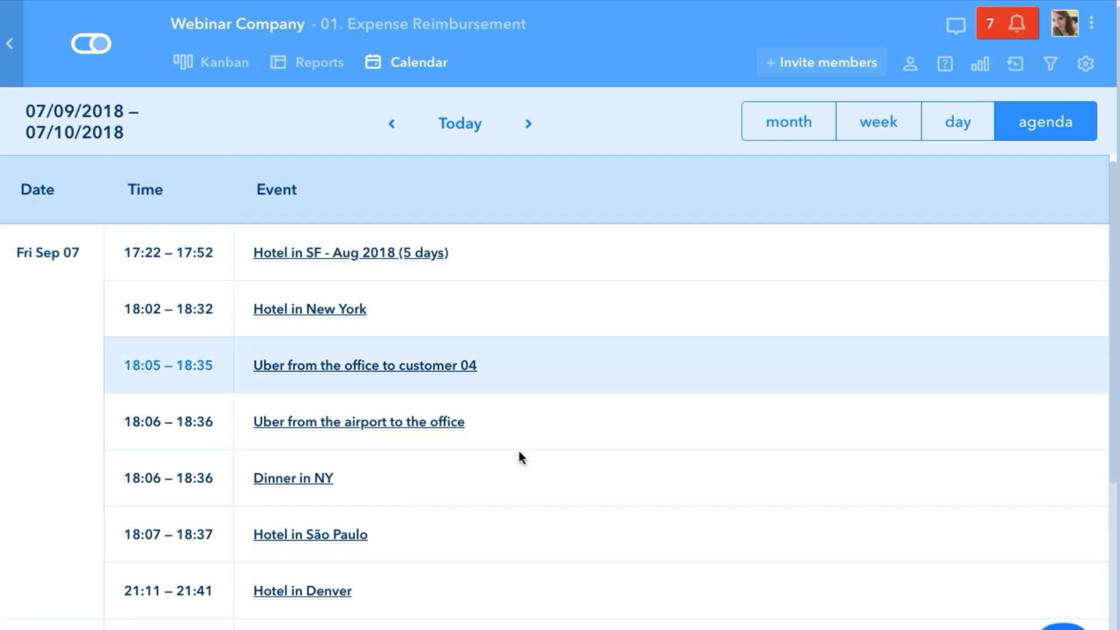
scroll(590, 357, "down", 5)
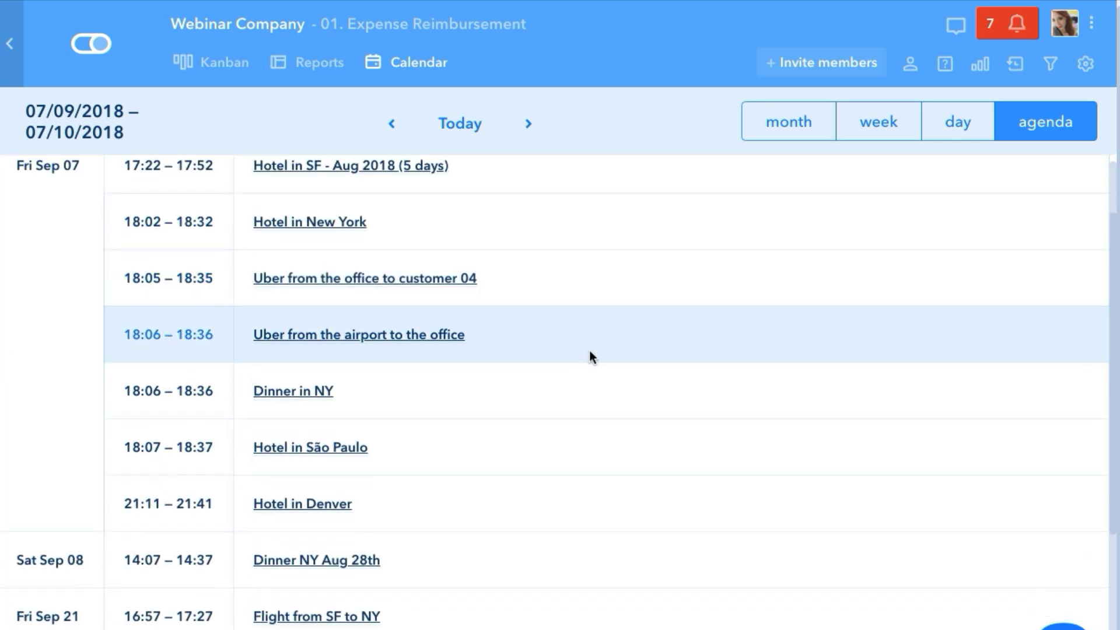
scroll(589, 353, "down", 2)
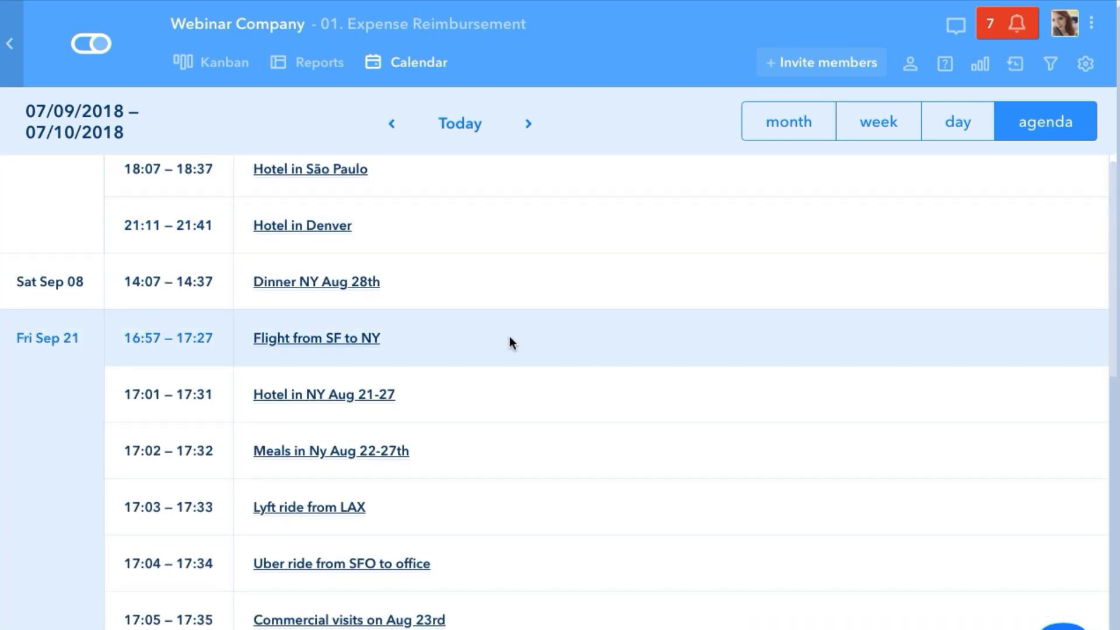
scroll(528, 347, "up", 7)
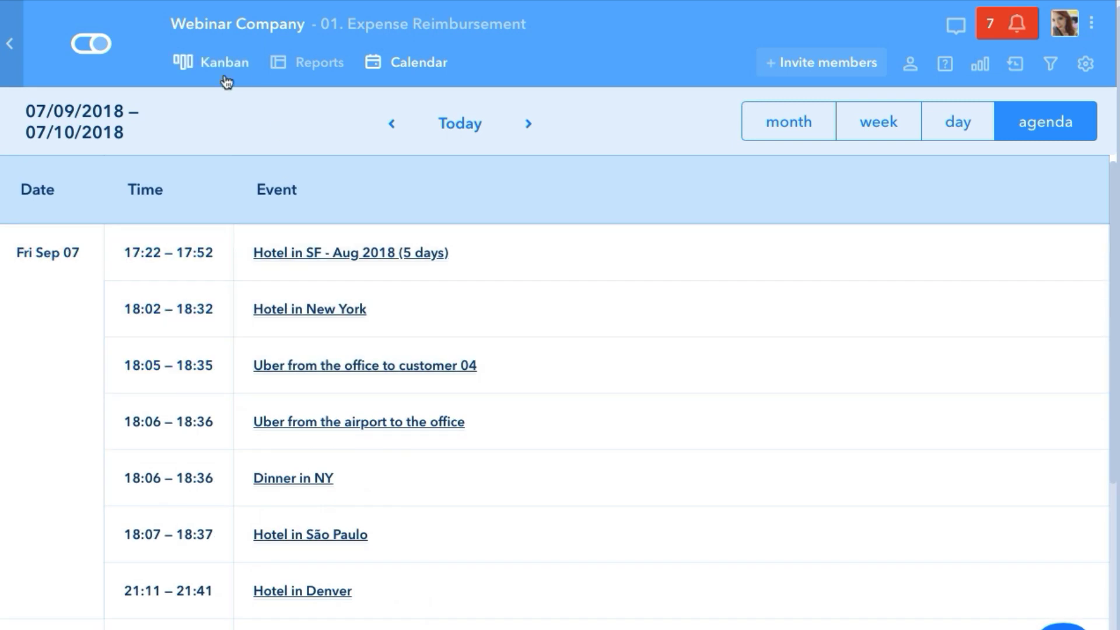
left_click(235, 75)
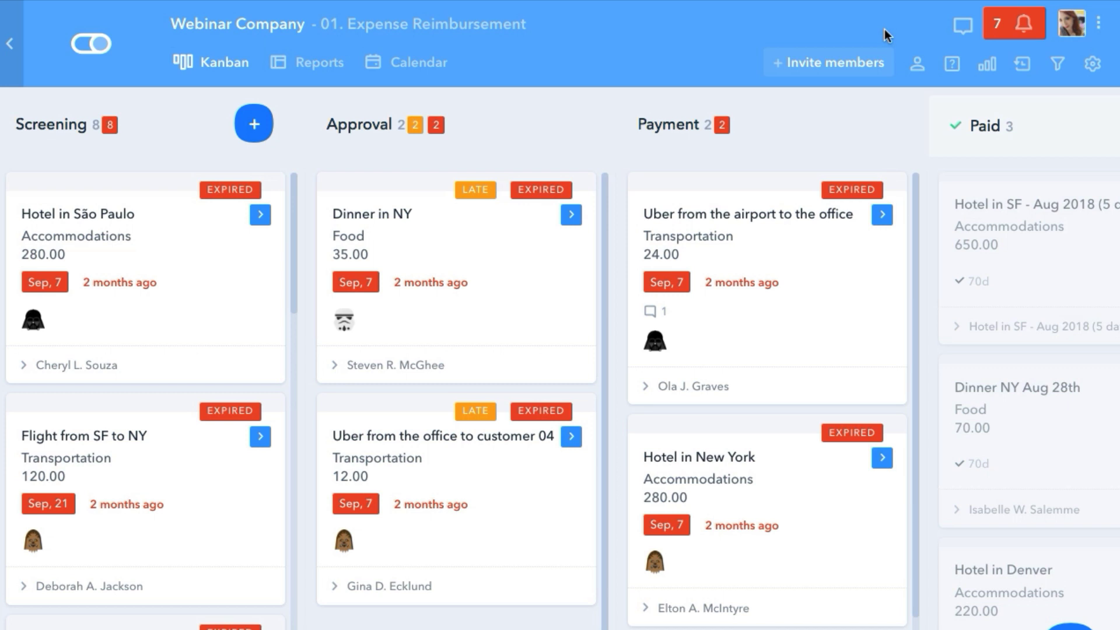
- View the pipe's members and read through the available member roles without changing any, then return to the Kanban board
left_click(916, 65)
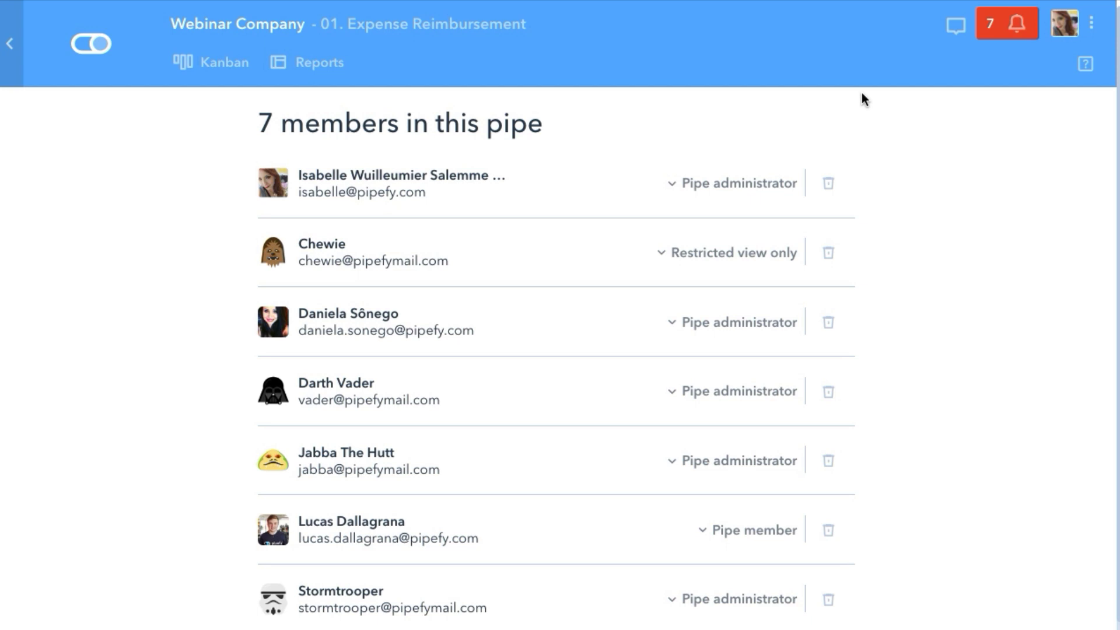
left_click(724, 193)
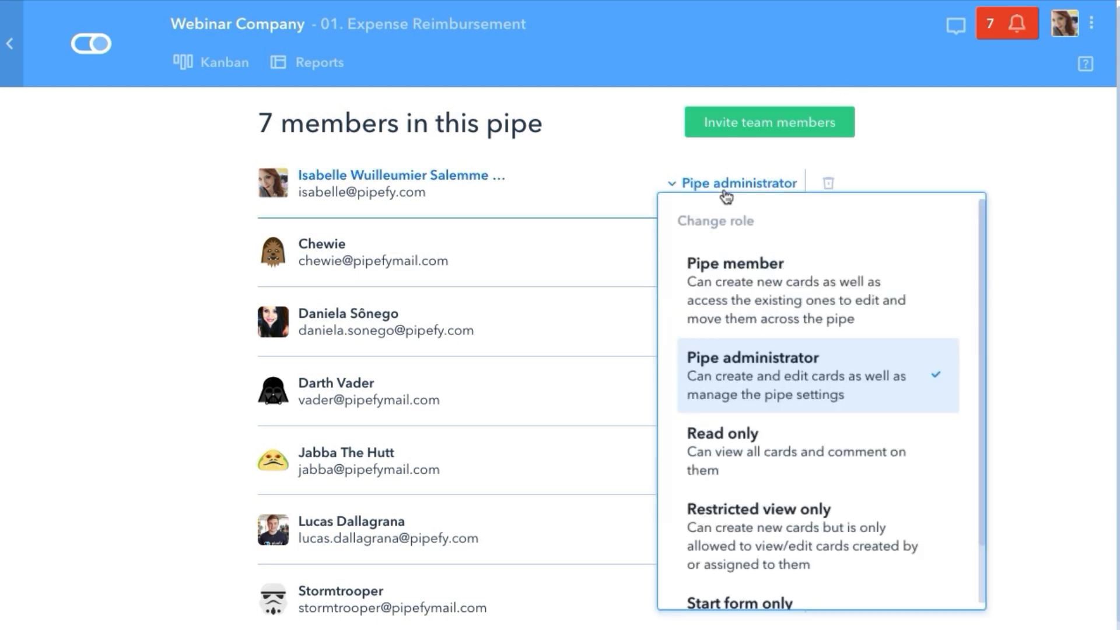
scroll(753, 261, "down", 2)
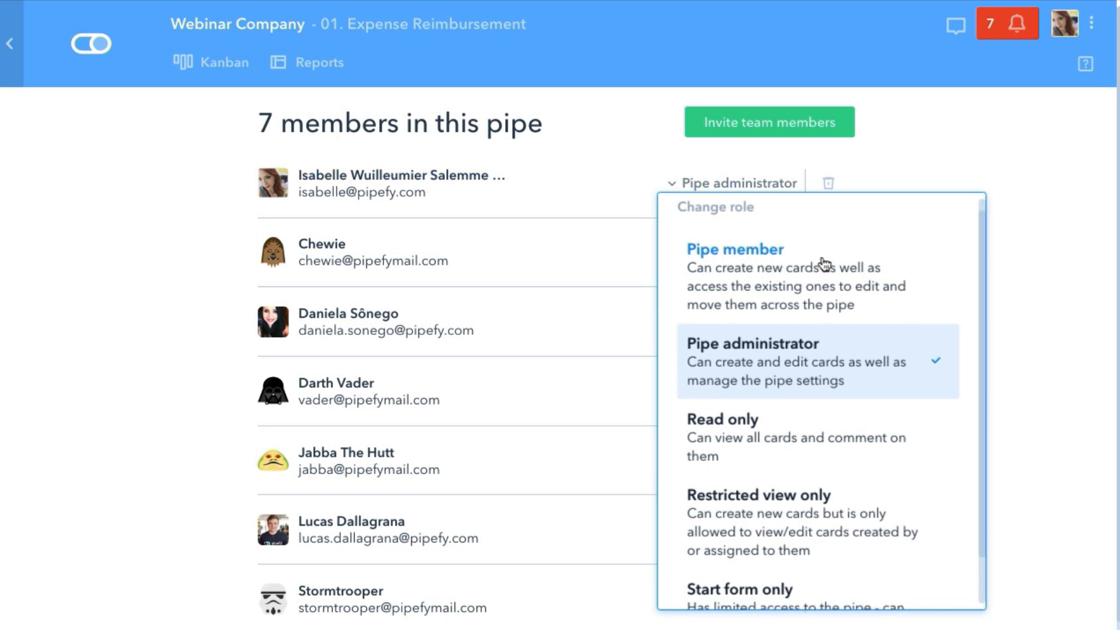
scroll(824, 264, "up", 1)
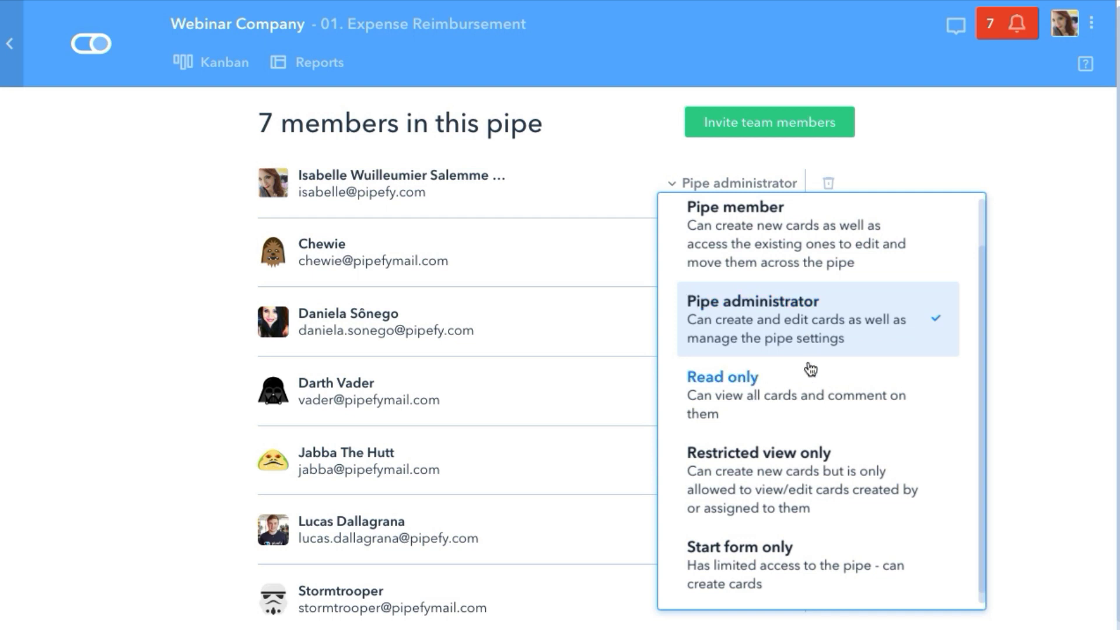
scroll(814, 366, "down", 1)
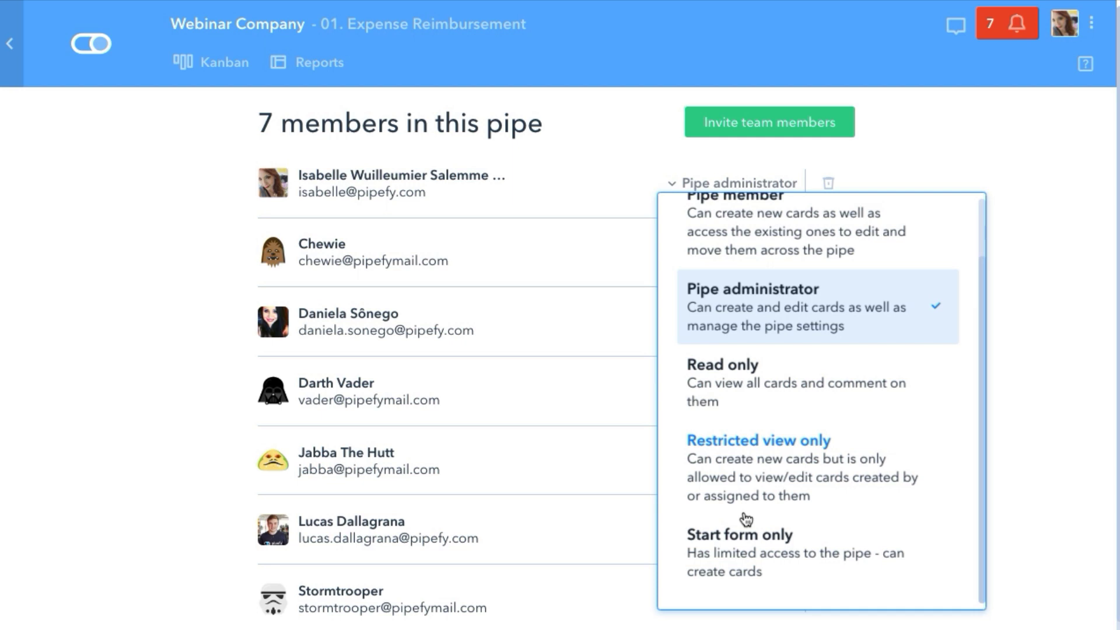
left_click(639, 127)
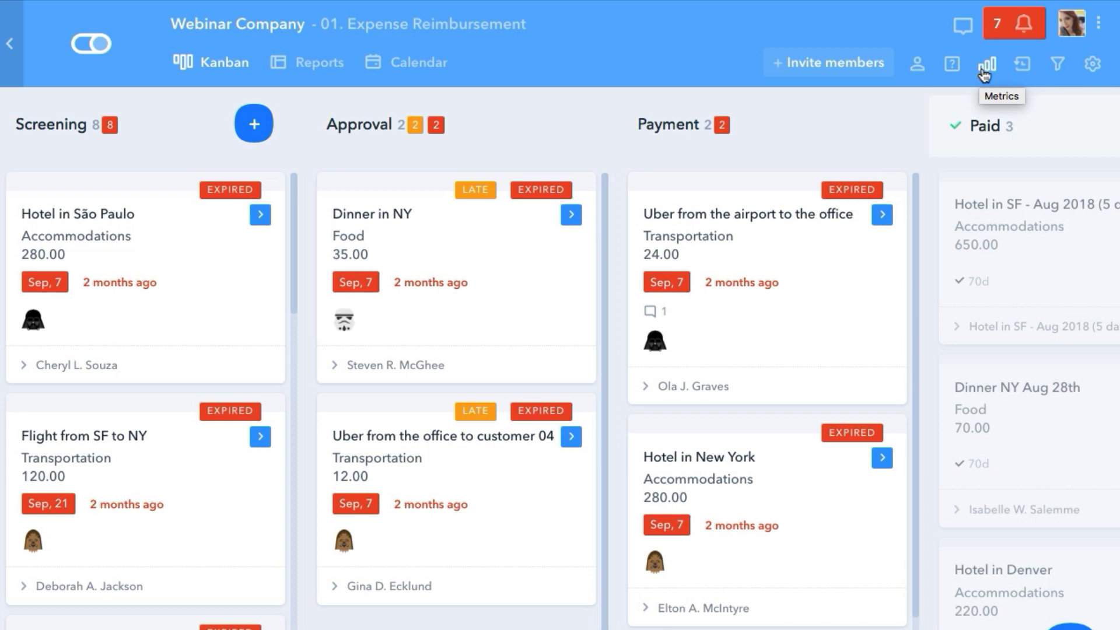
- View the pipe's recent activities and close the list
left_click(1024, 68)
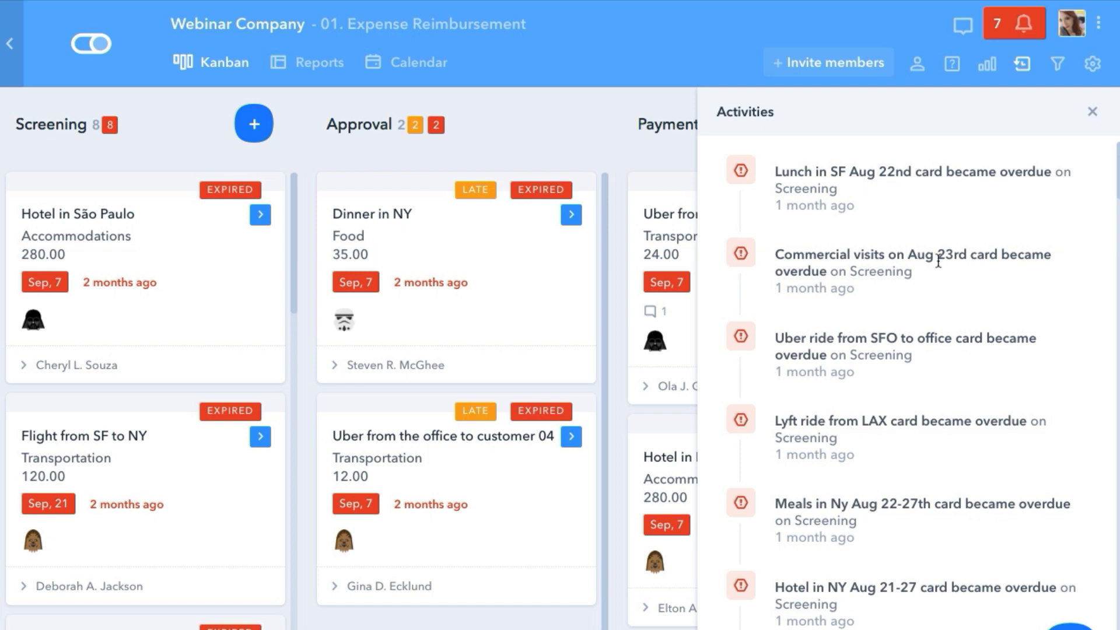
left_click(1092, 111)
- Look through the card filters, try filtering the board by the first listed member, and clear that filter before closing
left_click(1058, 73)
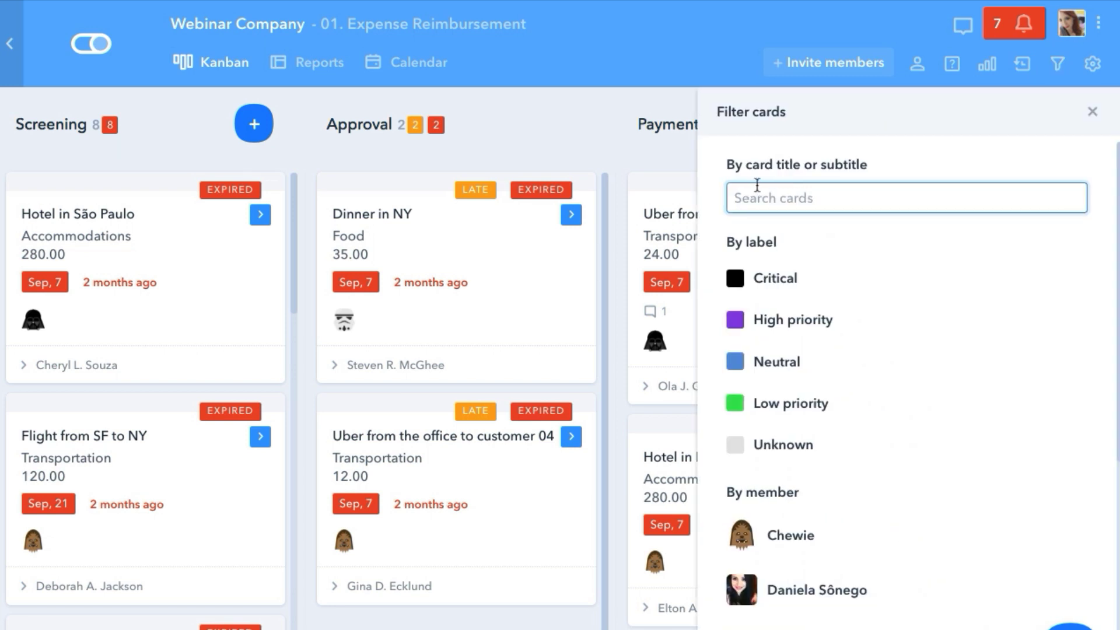
scroll(888, 305, "down", 5)
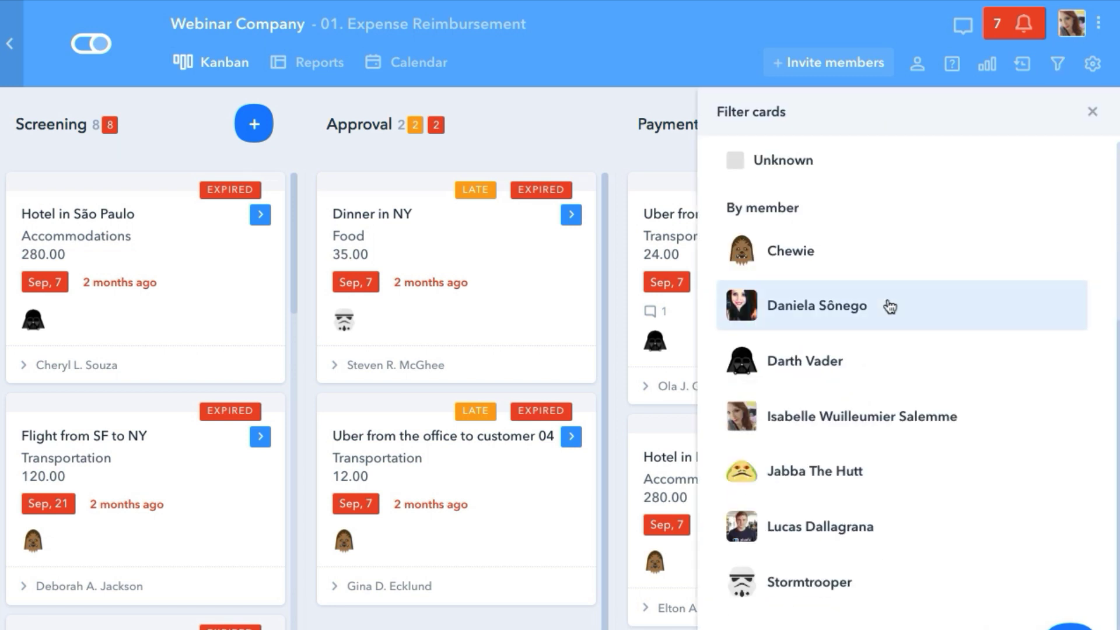
scroll(888, 305, "up", 3)
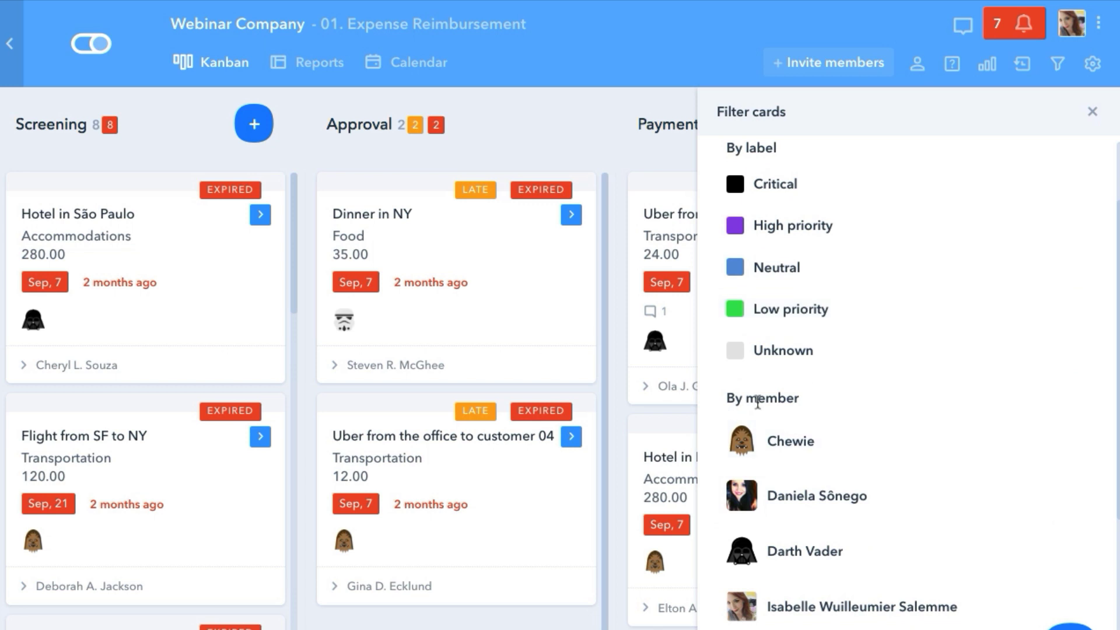
scroll(865, 390, "down", 1)
left_click(837, 383)
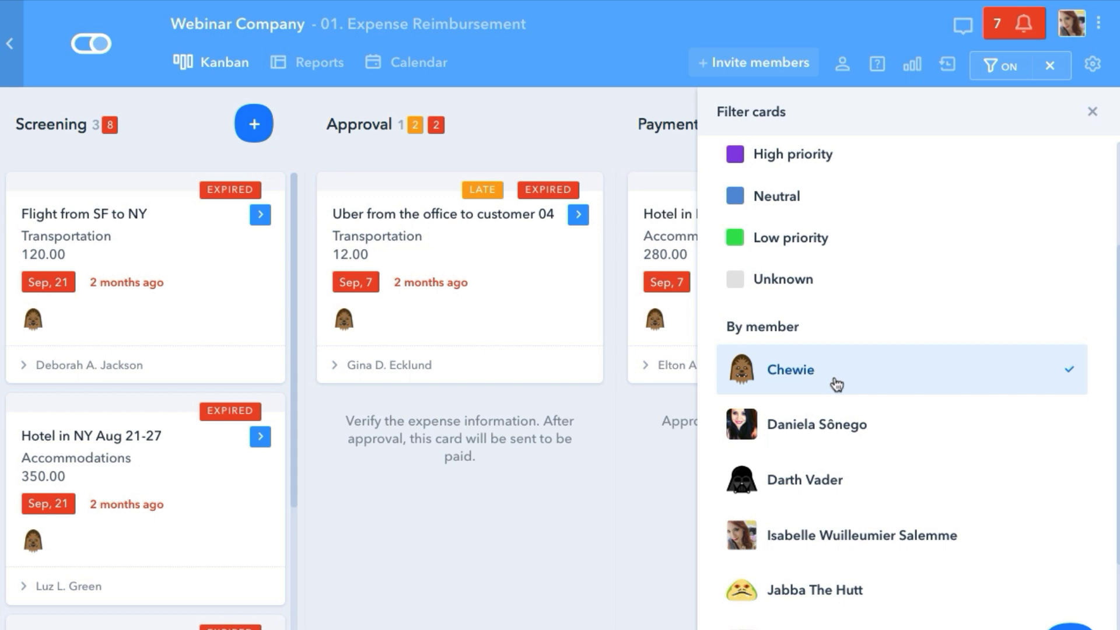
left_click(836, 383)
scroll(867, 270, "up", 3)
scroll(867, 270, "up", 1)
left_click(776, 195)
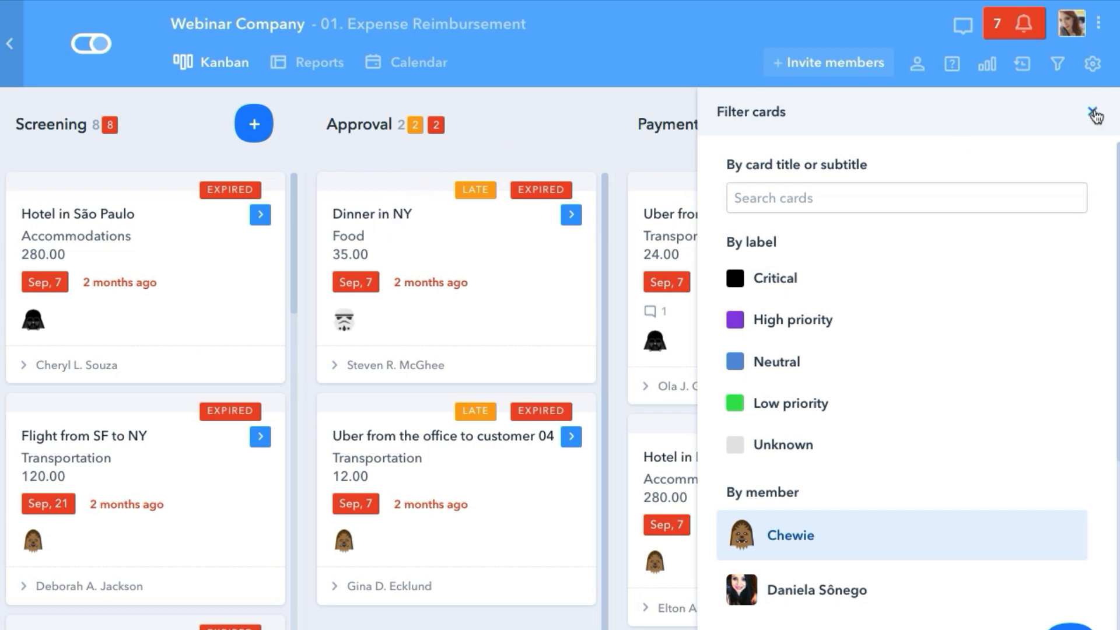
left_click(1092, 112)
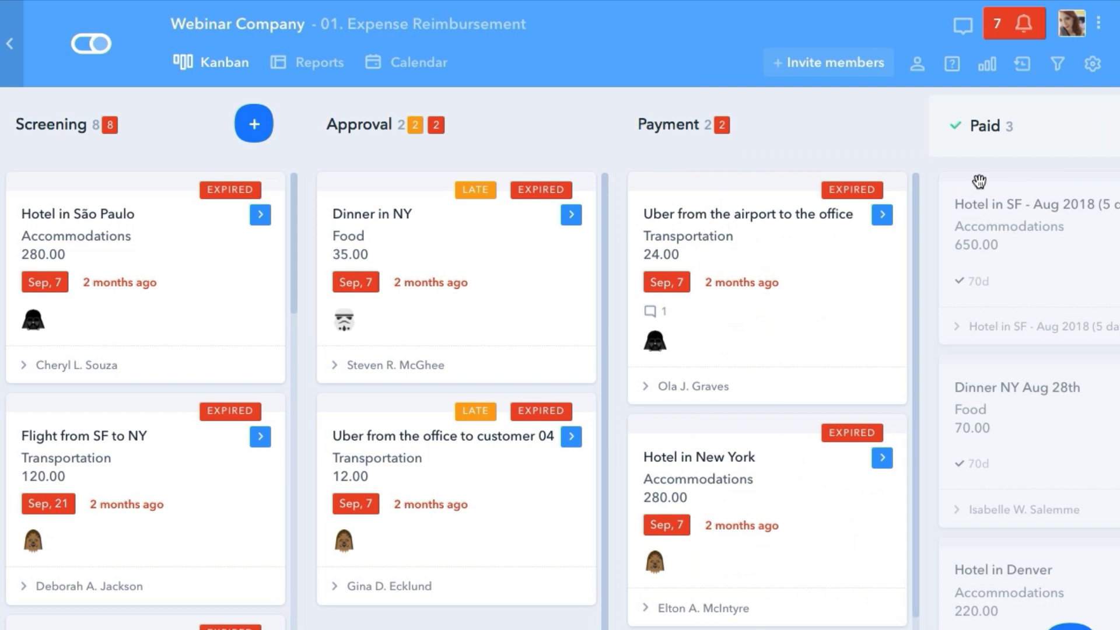
- Look through the pipe's settings categories, from Pipe settings down to Integrations, and close them without opening any
left_click(1092, 66)
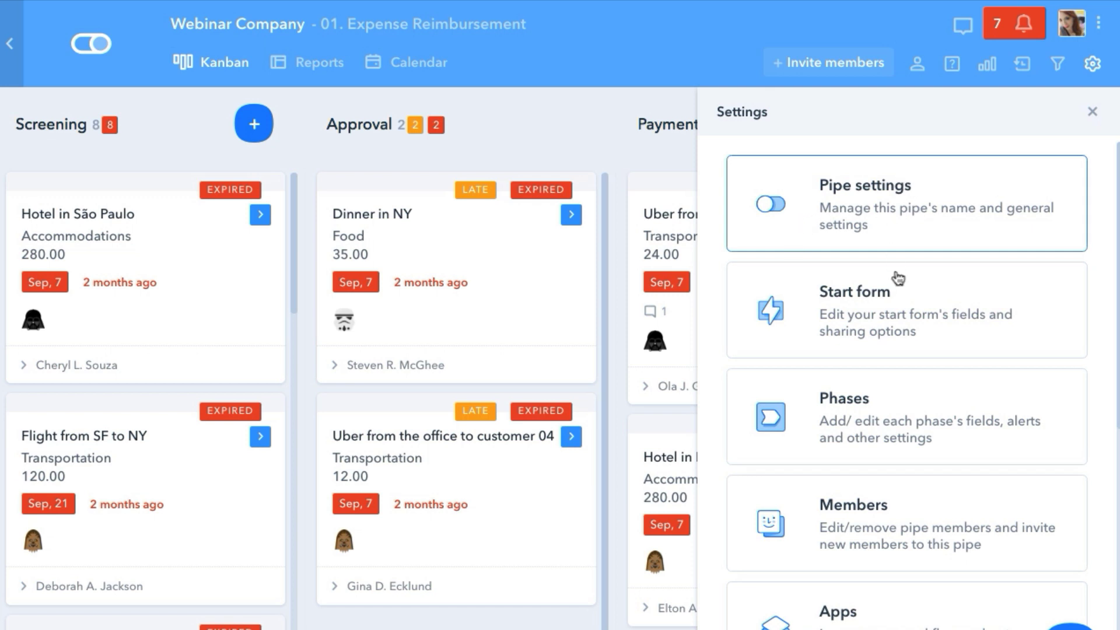
scroll(867, 273, "down", 3)
scroll(871, 273, "down", 2)
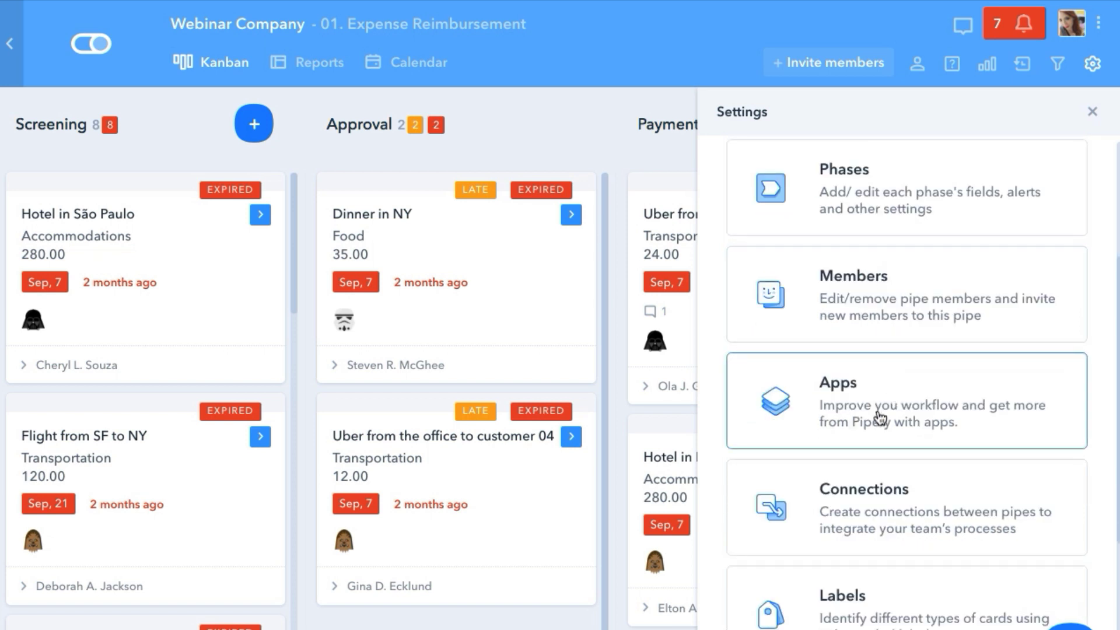
scroll(892, 394, "down", 2)
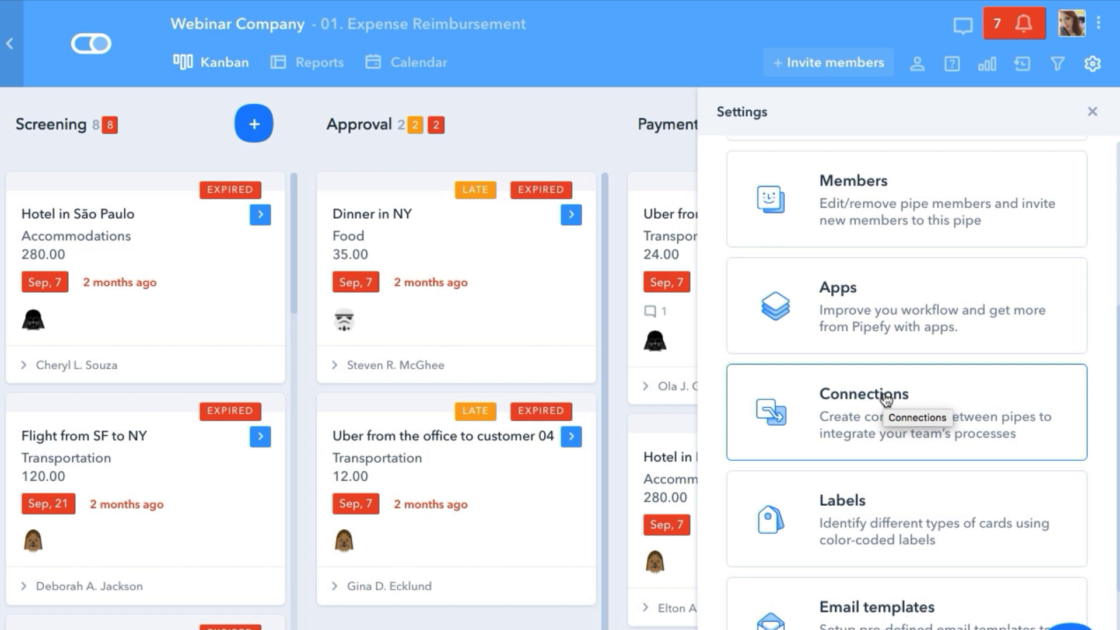
scroll(887, 400, "down", 3)
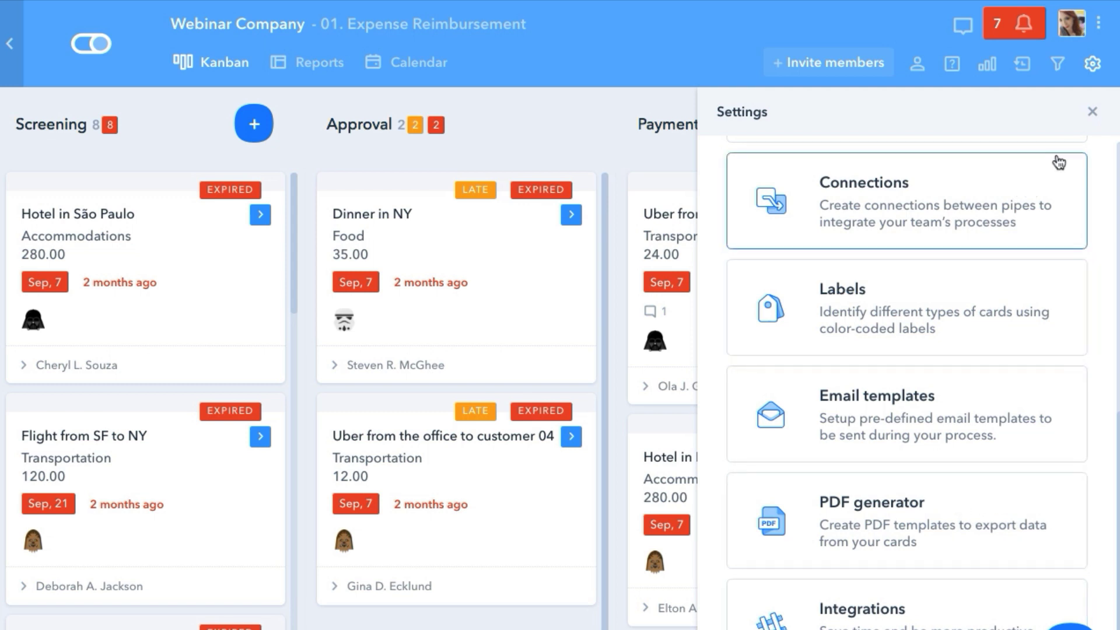
left_click(1092, 114)
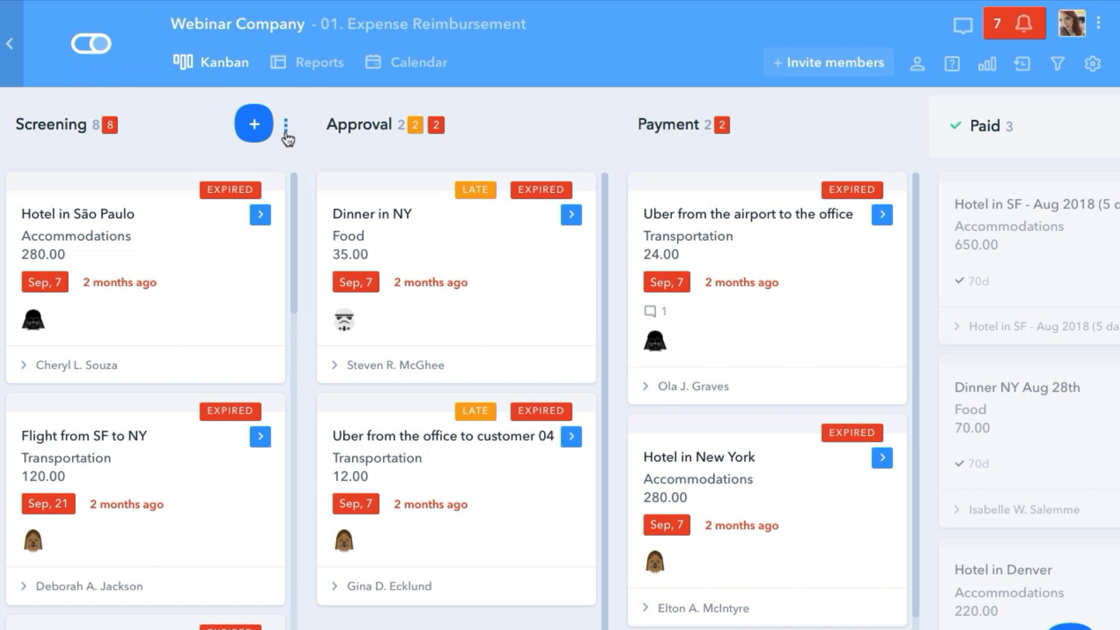
- View which phases cards in the Screening phase can be moved to, and cancel without changing them
left_click(286, 128)
left_click(143, 298)
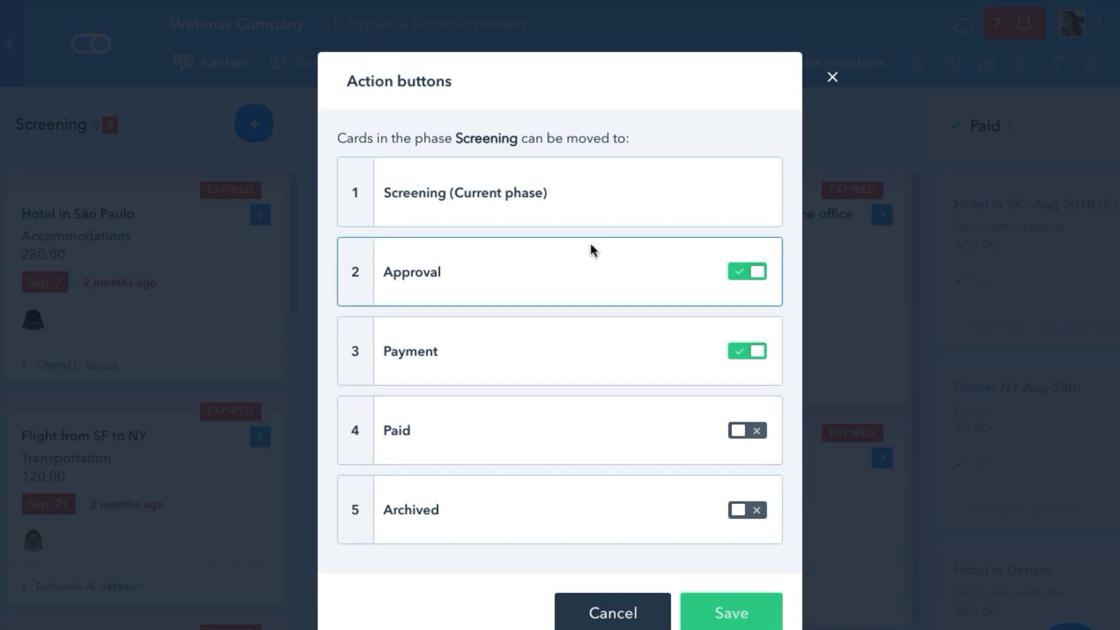
left_click(628, 612)
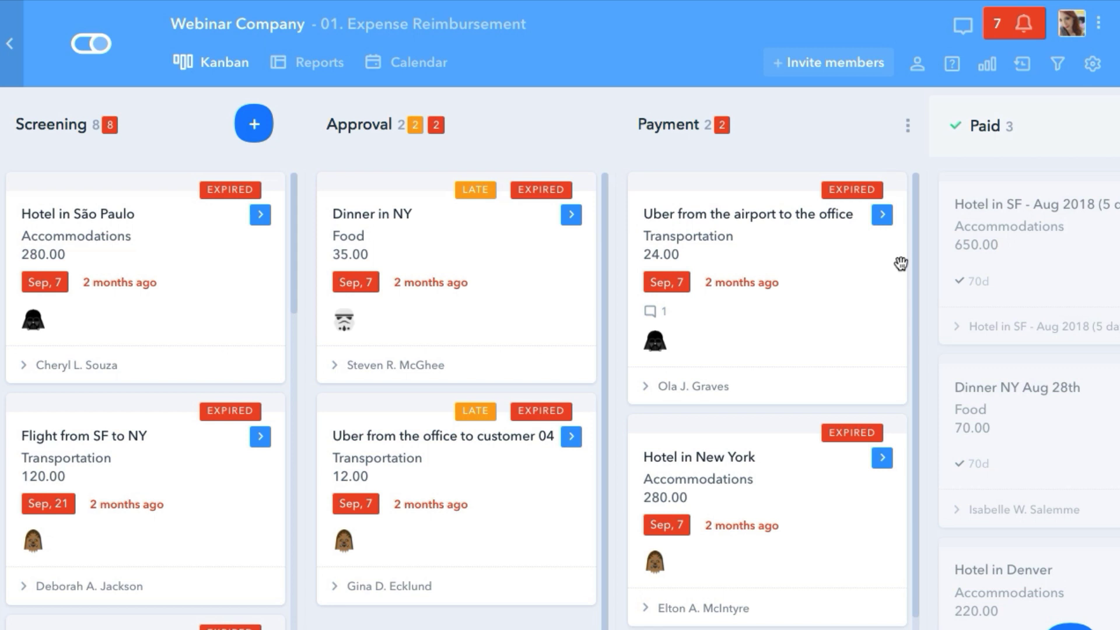
- View the details of the Hotel in São Paulo card and return to the board
left_click(131, 296)
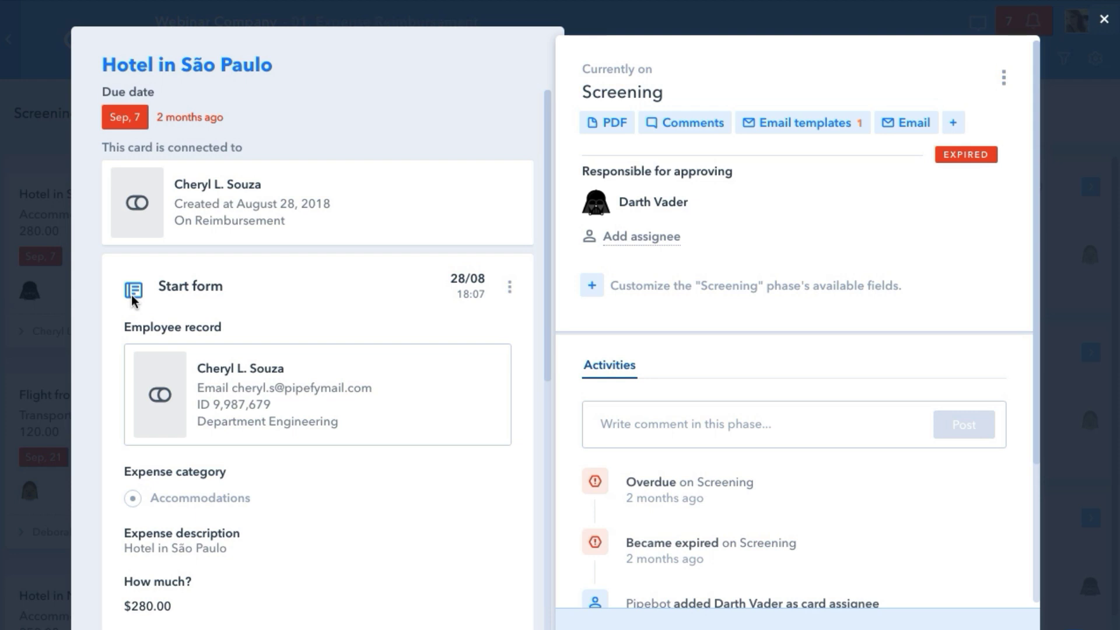
left_click(1105, 20)
- Open the New expense start form for creating a card in the pipe
left_click(1067, 629)
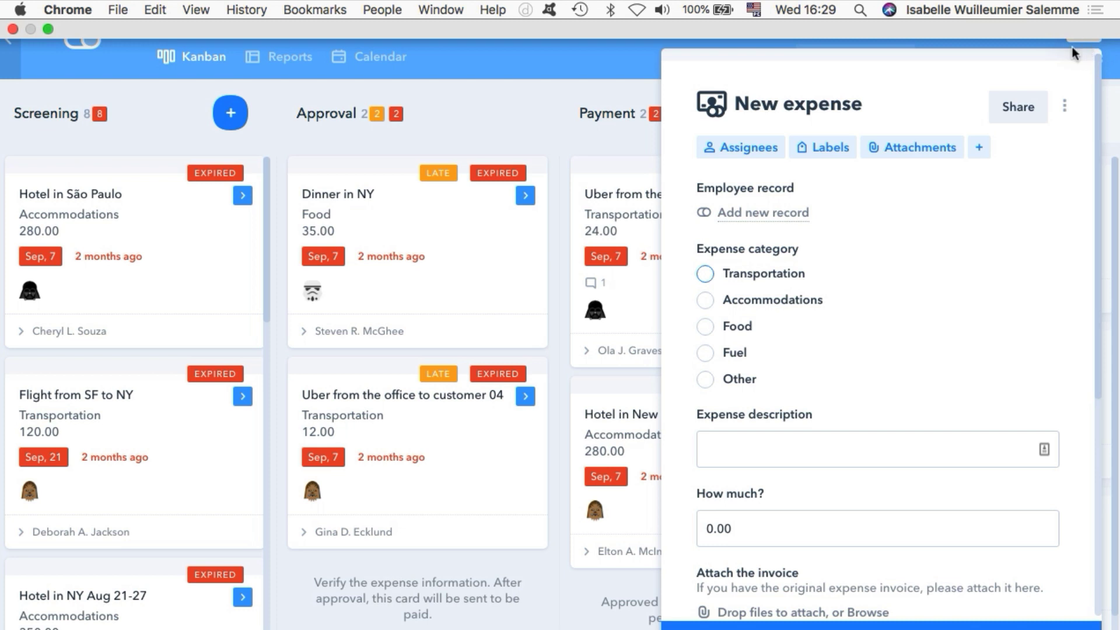
left_click(1084, 40)
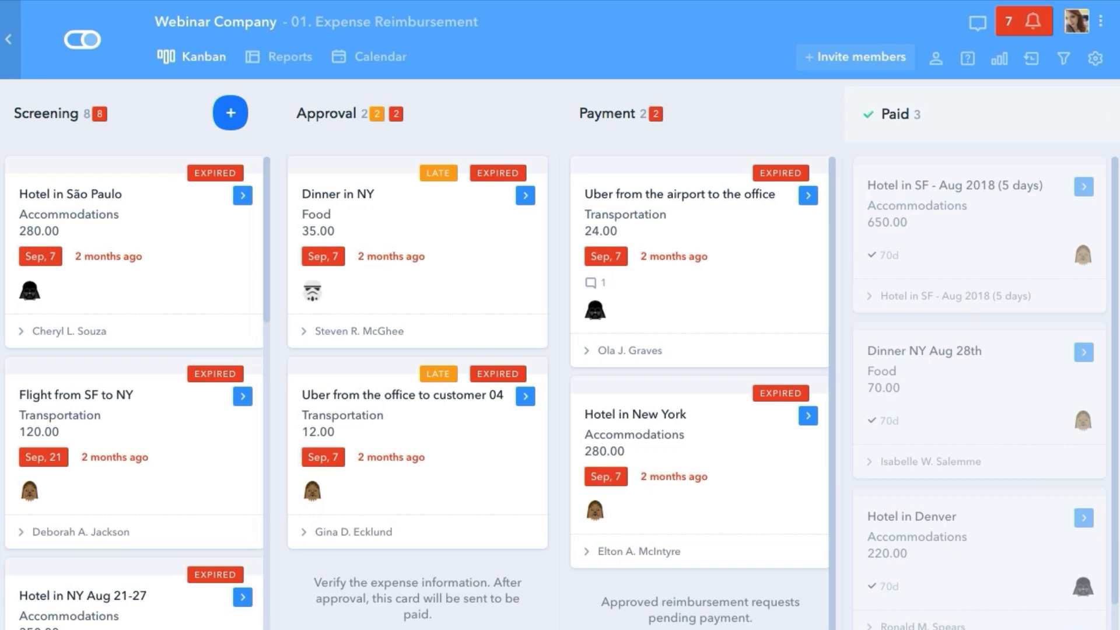
key("n")
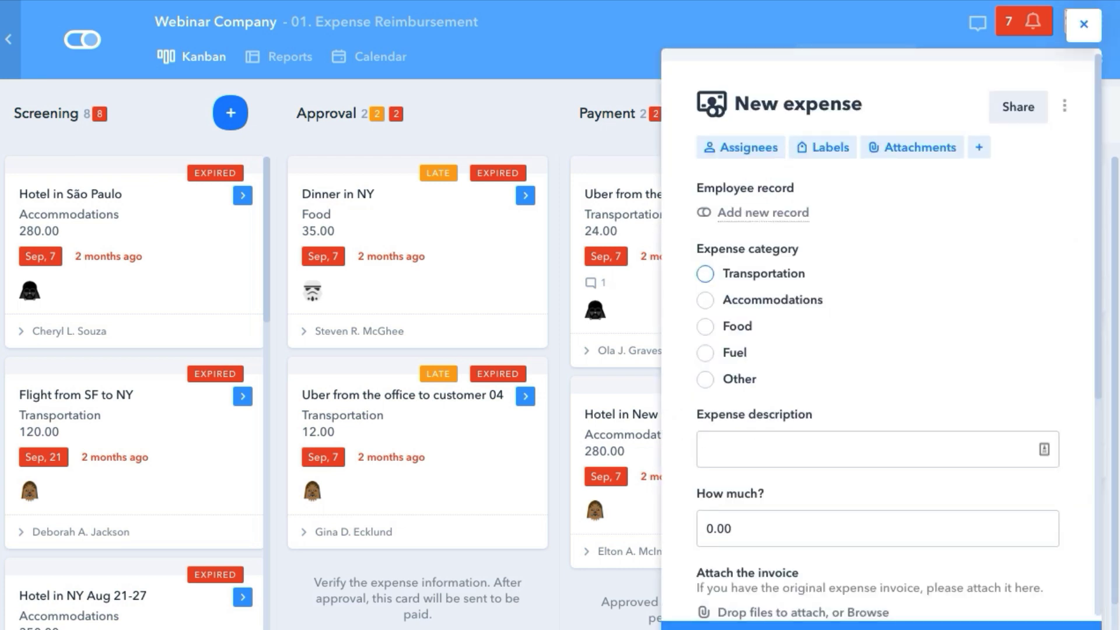
left_click(871, 433)
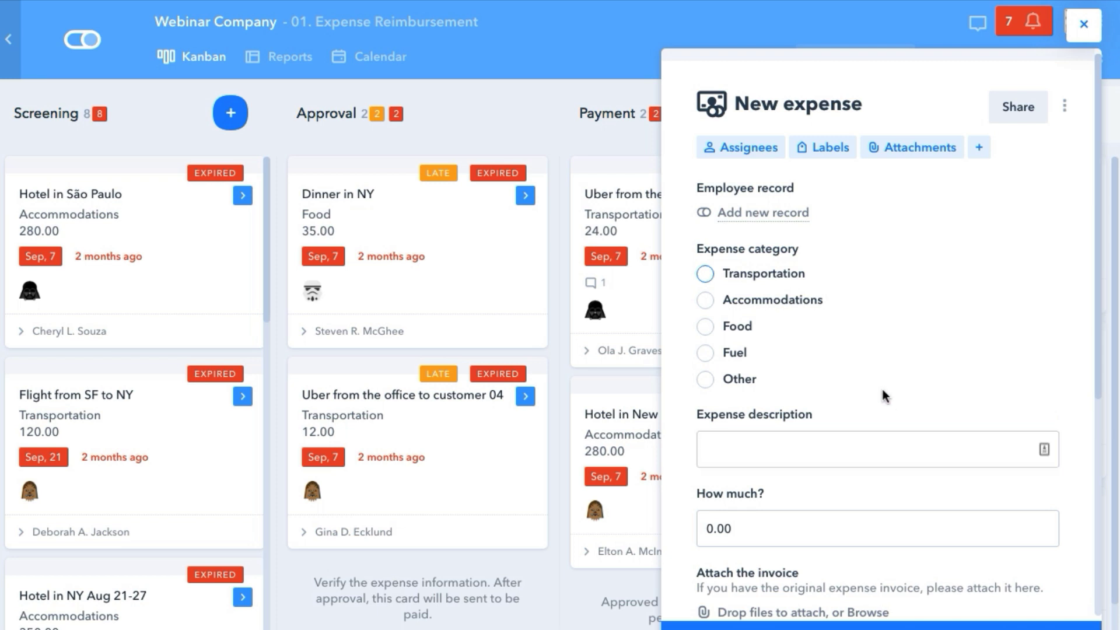
- Connect the first listed employee record to the new expense and set its expense category to Food
left_click(787, 220)
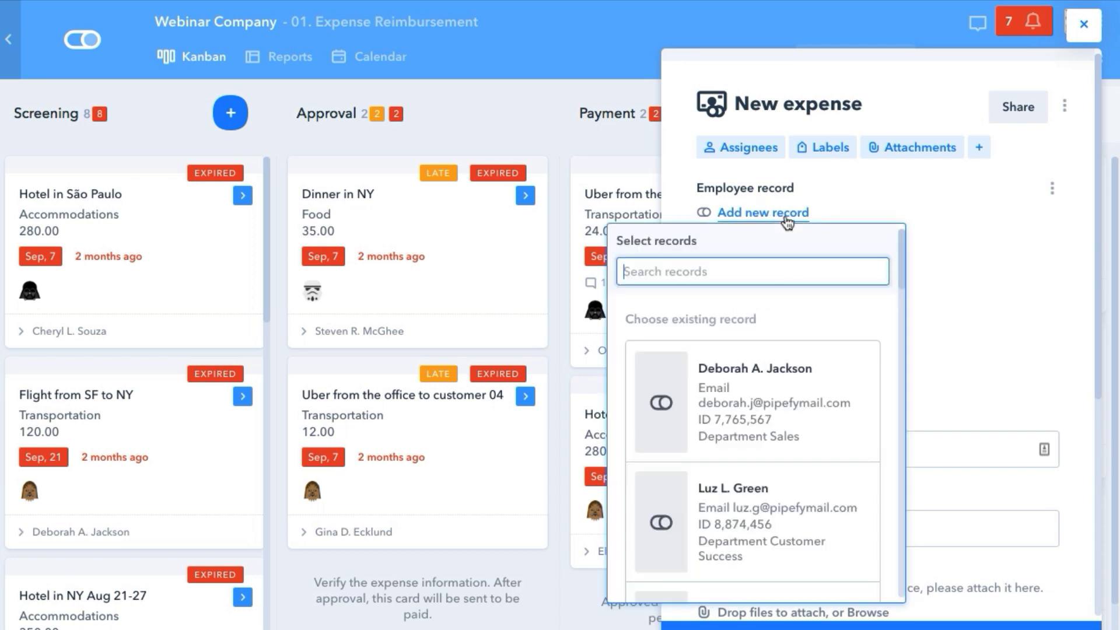
left_click(747, 409)
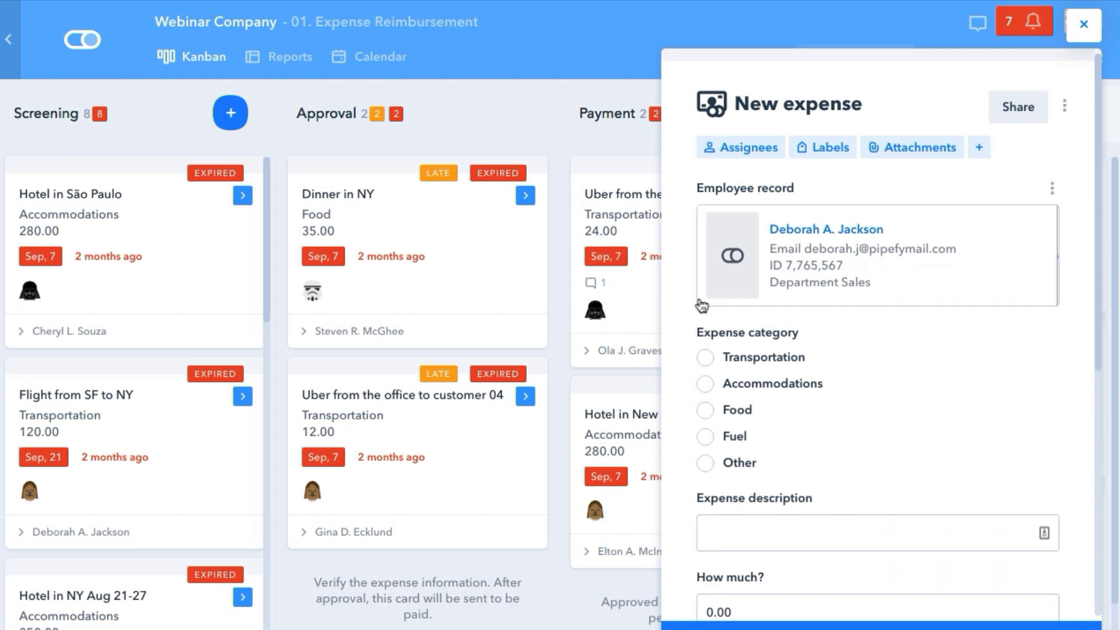
left_click(705, 410)
- Look through the remaining fields of the New expense form, from the expense description to the end, without filling them in
scroll(882, 361, "down", 5)
left_click(825, 292)
left_click(817, 350)
left_click(713, 305)
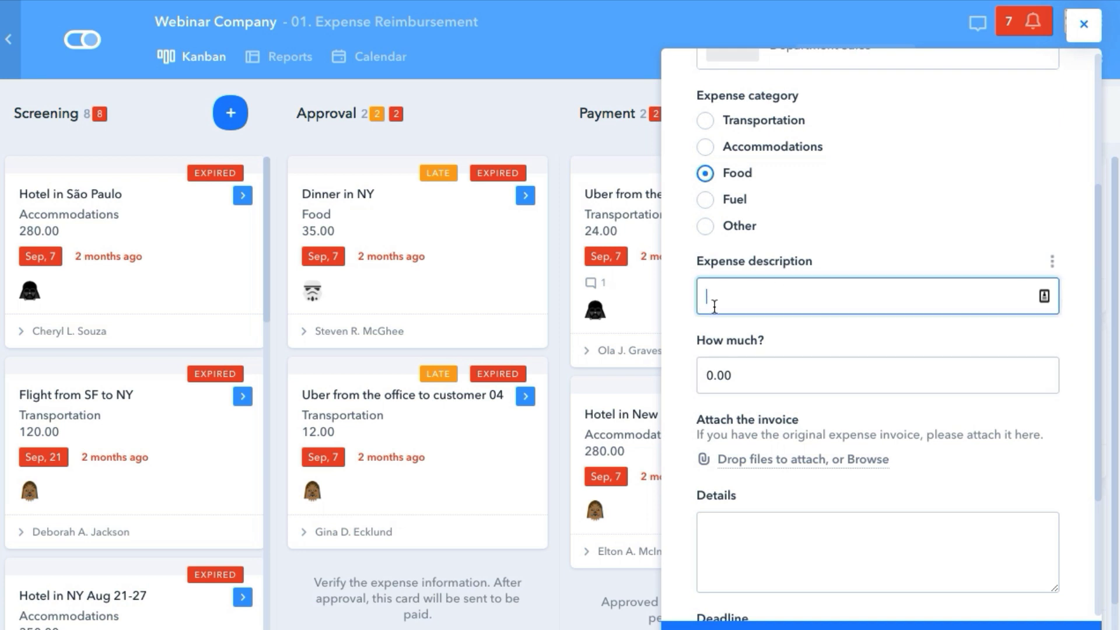
left_click(784, 373)
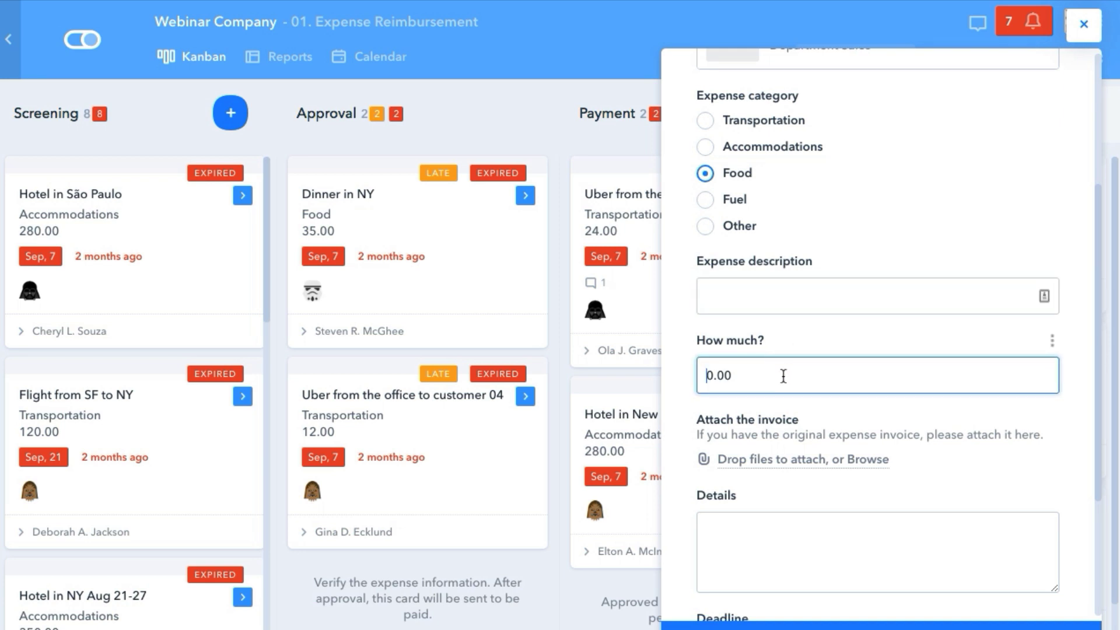
scroll(786, 375, "down", 2)
scroll(828, 397, "down", 2)
left_click(847, 525)
left_click(846, 521)
scroll(956, 420, "up", 8)
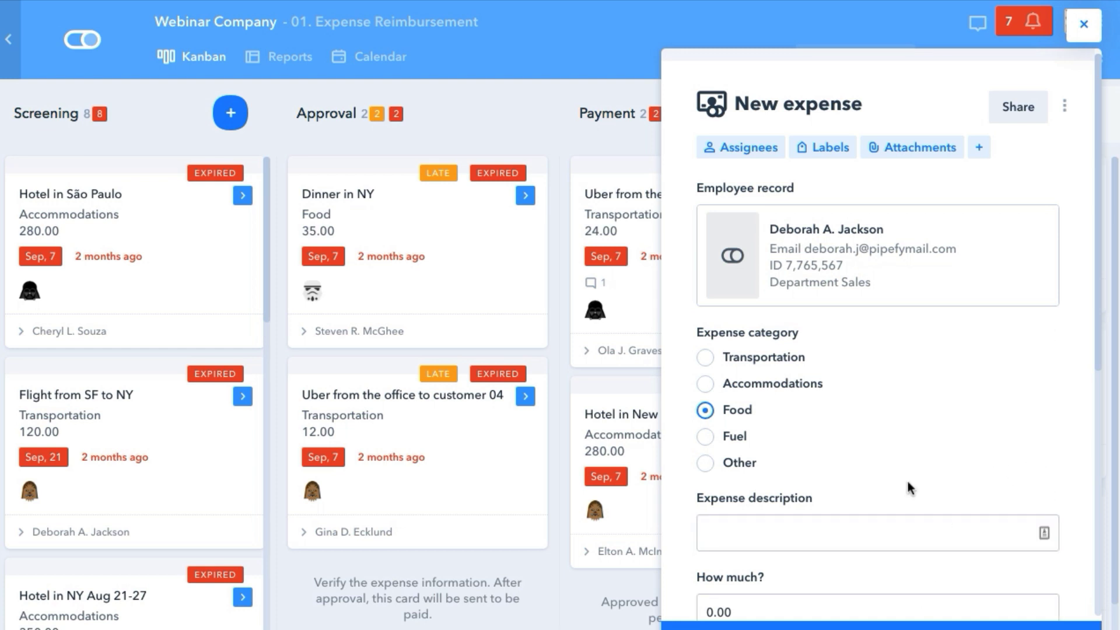
- Open the field list of the New expense start form and look through its standard and advanced field types
scroll(909, 487, "down", 7)
left_click(850, 576)
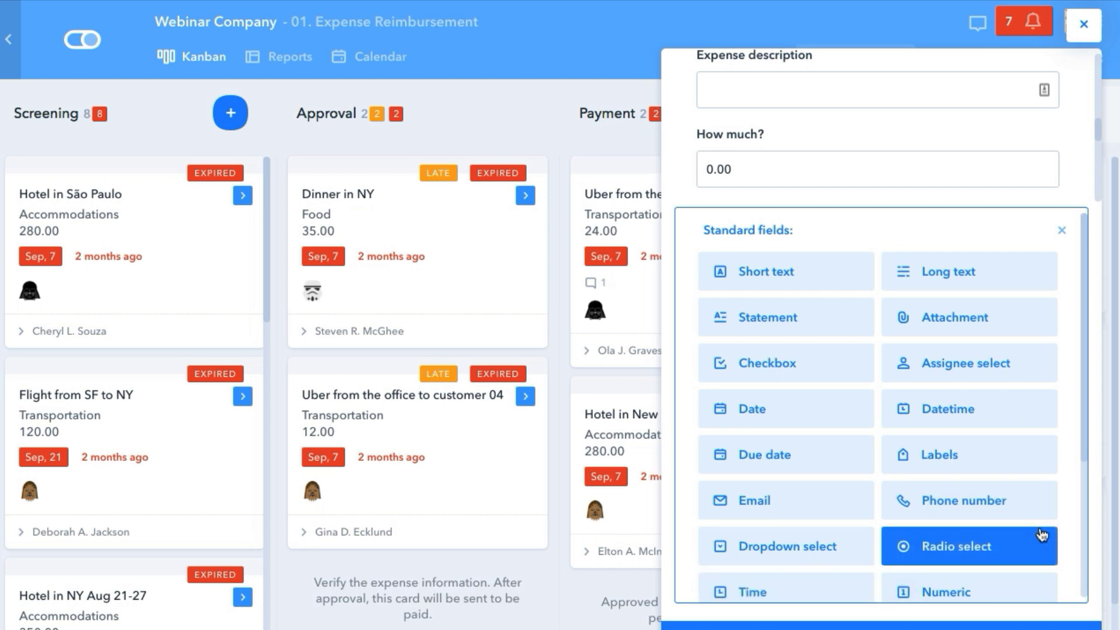
scroll(1042, 535, "down", 4)
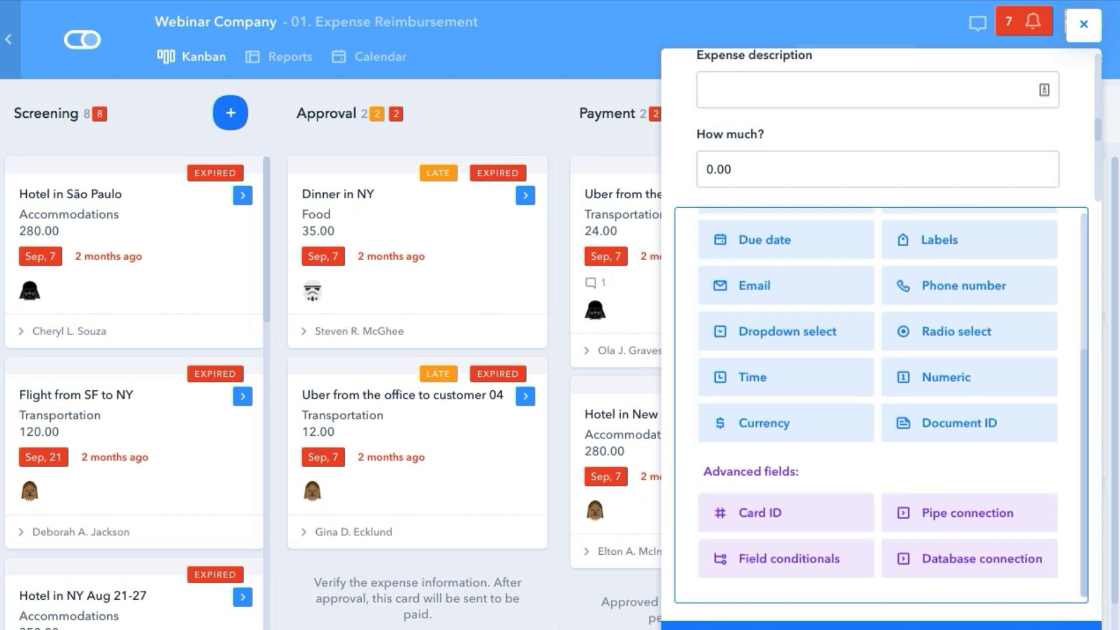
left_click(1084, 24)
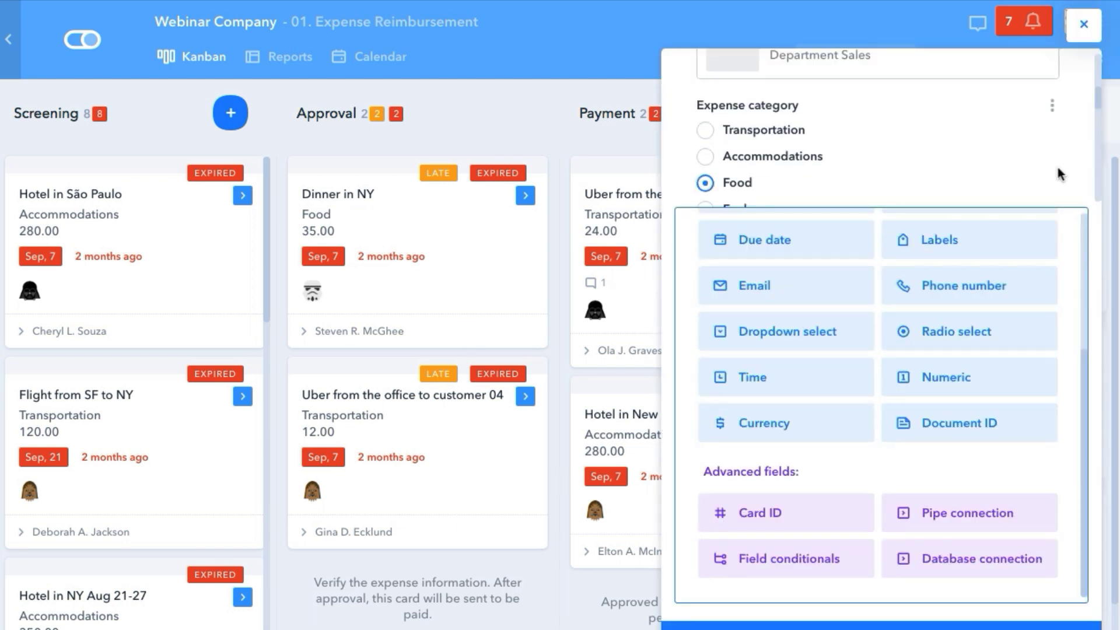
- Set up a Labels field for the start form, titled "Label" and with the description "Description"
left_click(996, 241)
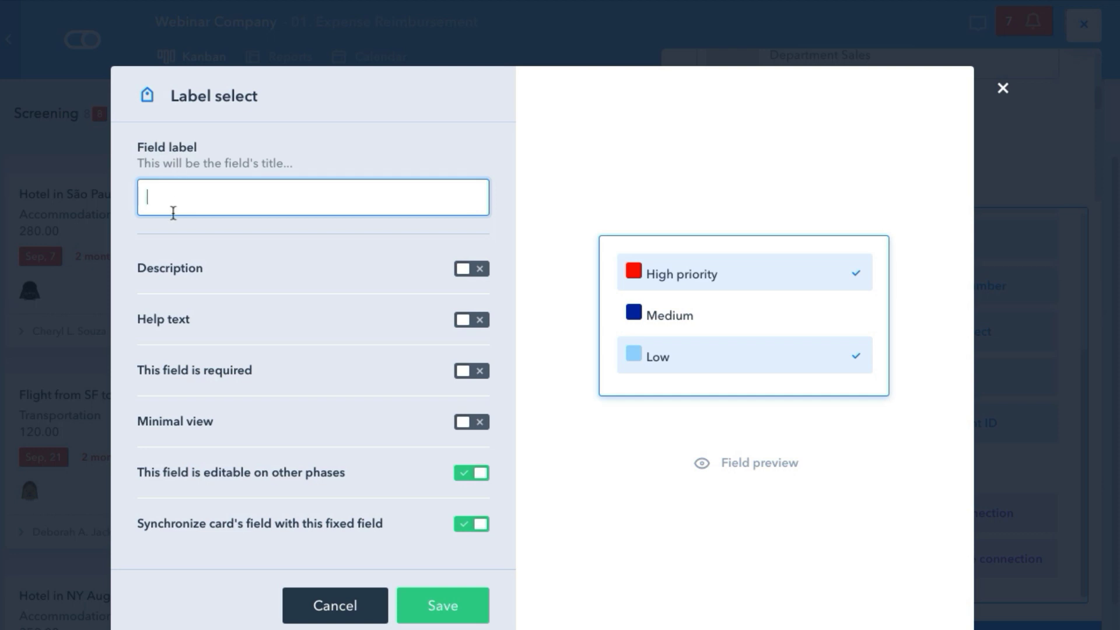
type("Label")
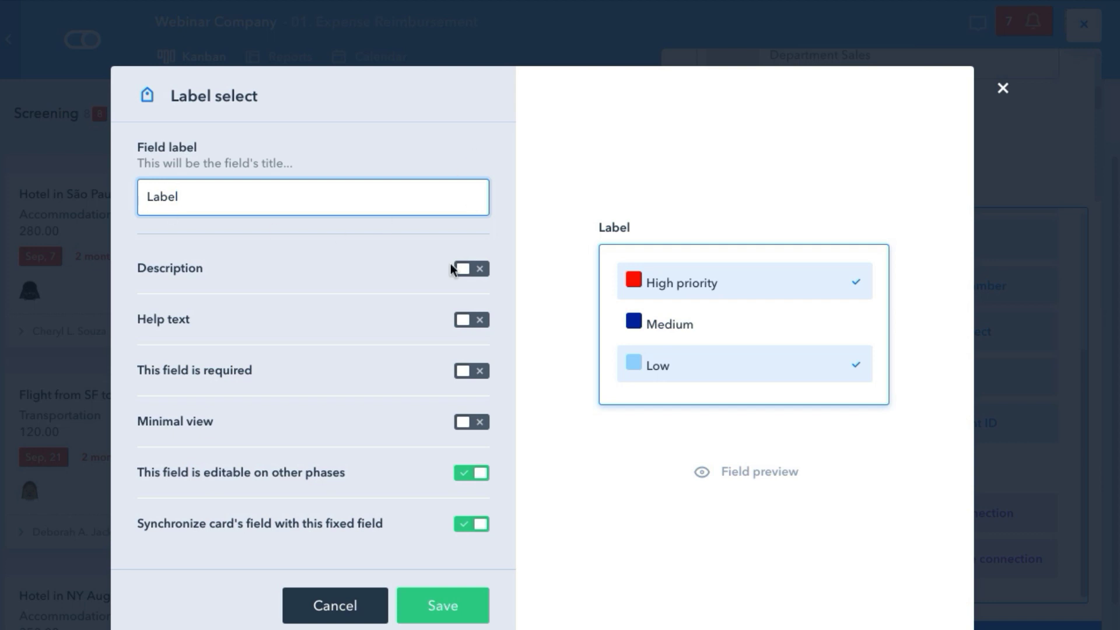
left_click(473, 270)
left_click(414, 282)
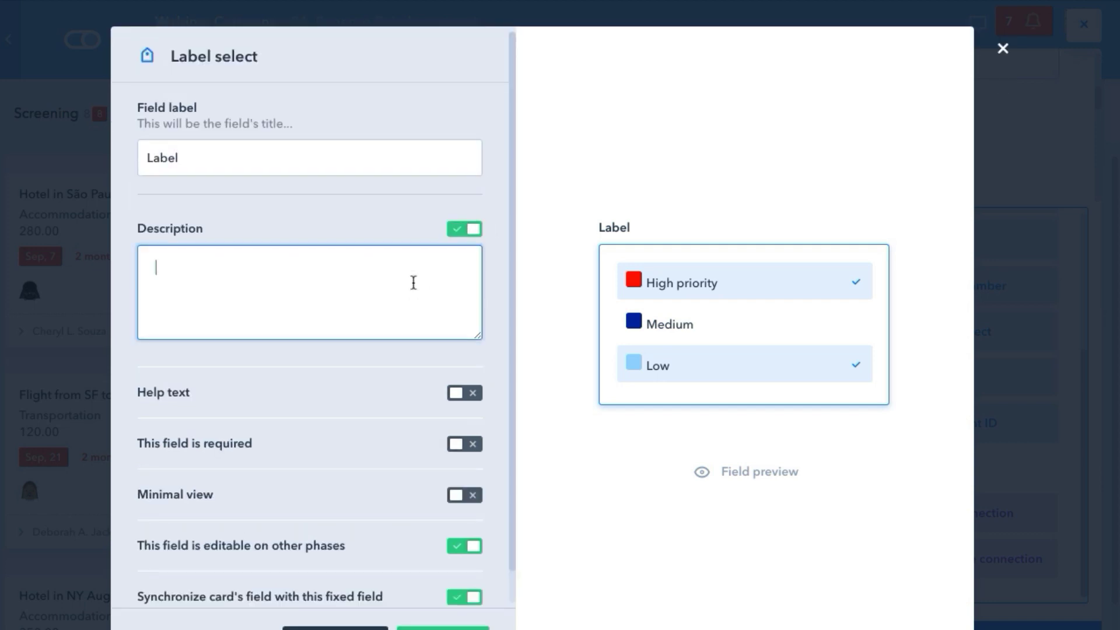
type("Description")
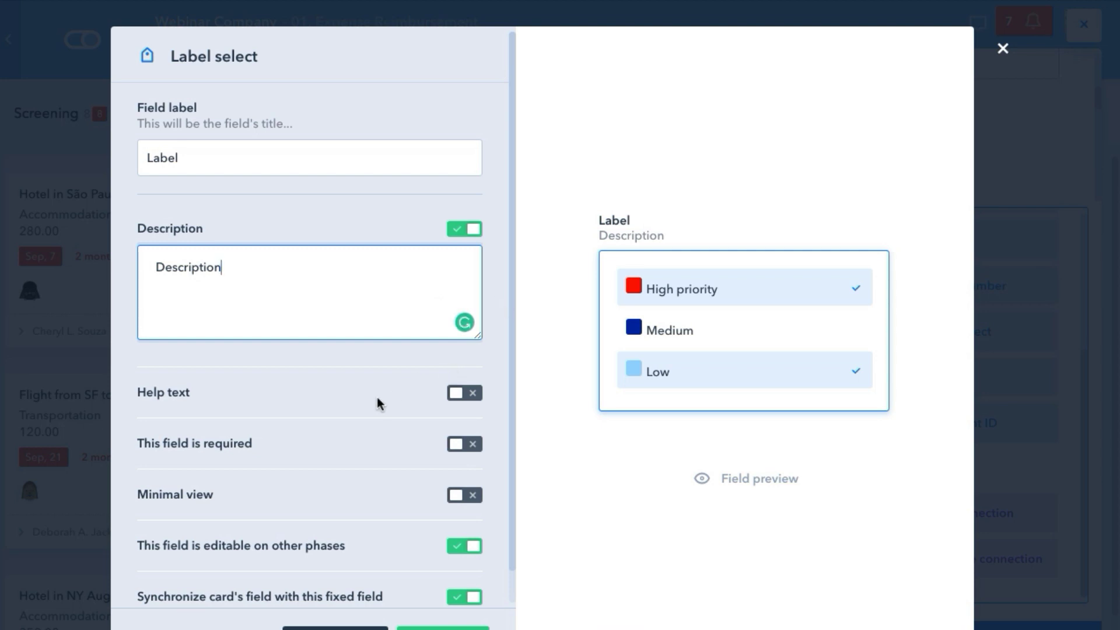
- Enable help text for the label select field and enter "huihwelfhrliuh" as its content
left_click(470, 398)
left_click(279, 460)
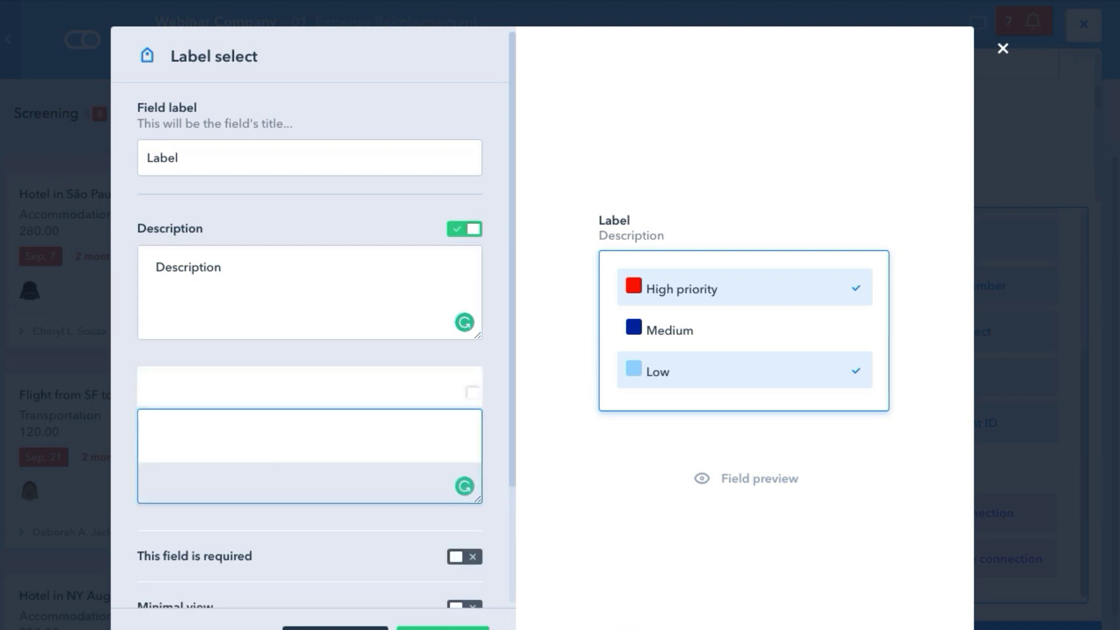
type("huihwelfhrliuh")
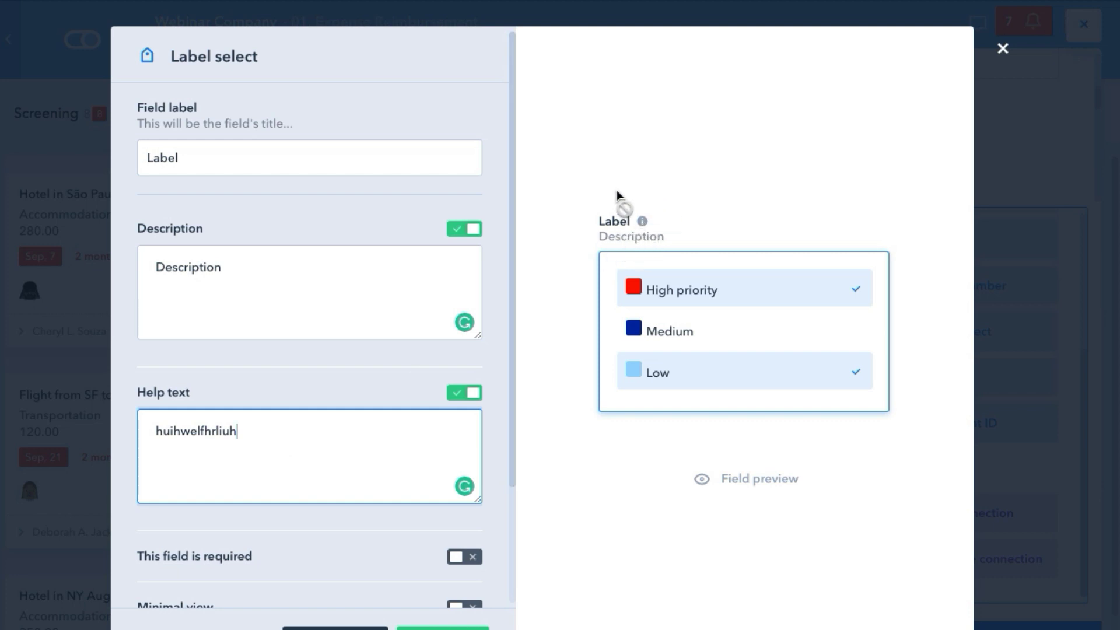
- Try the label field's Minimal view and editable-on-other-phases options, switching each one and setting it back
scroll(426, 376, "down", 3)
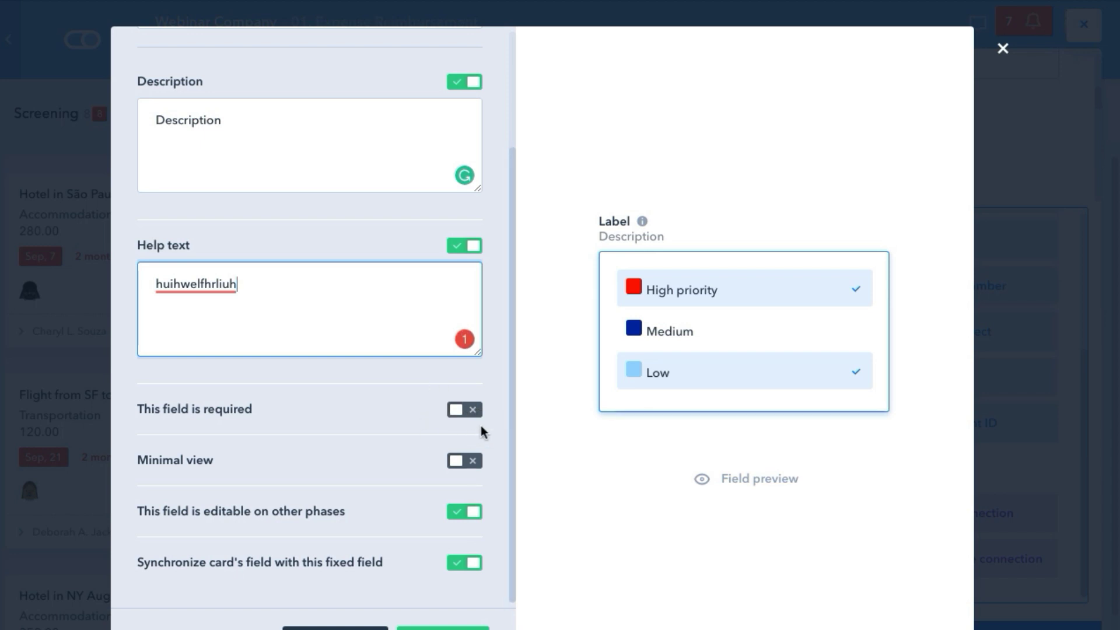
left_click(461, 467)
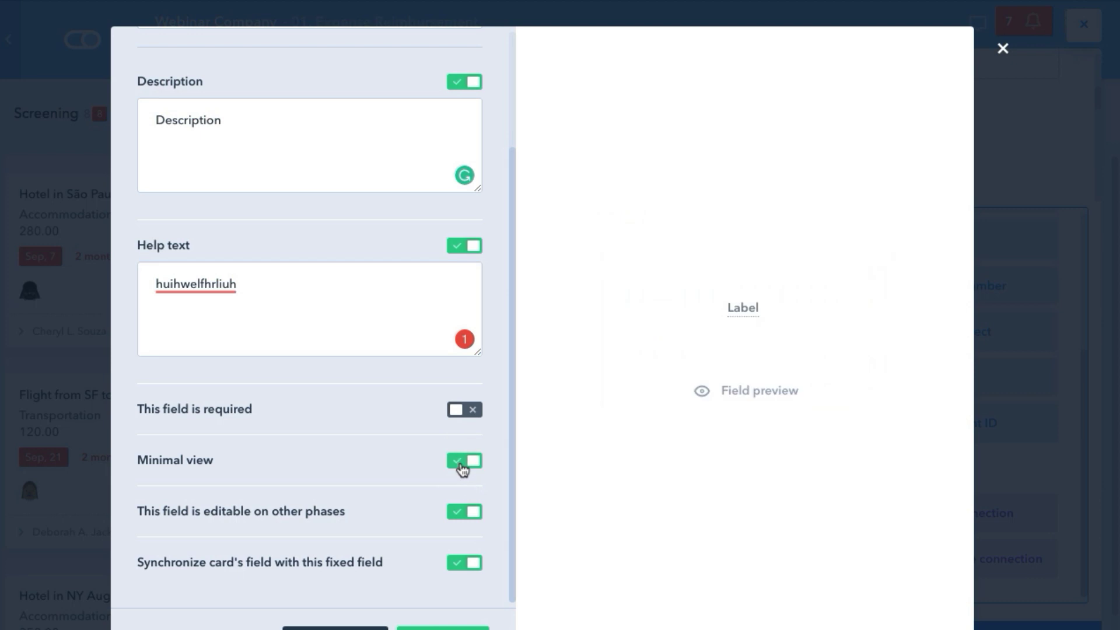
left_click(461, 467)
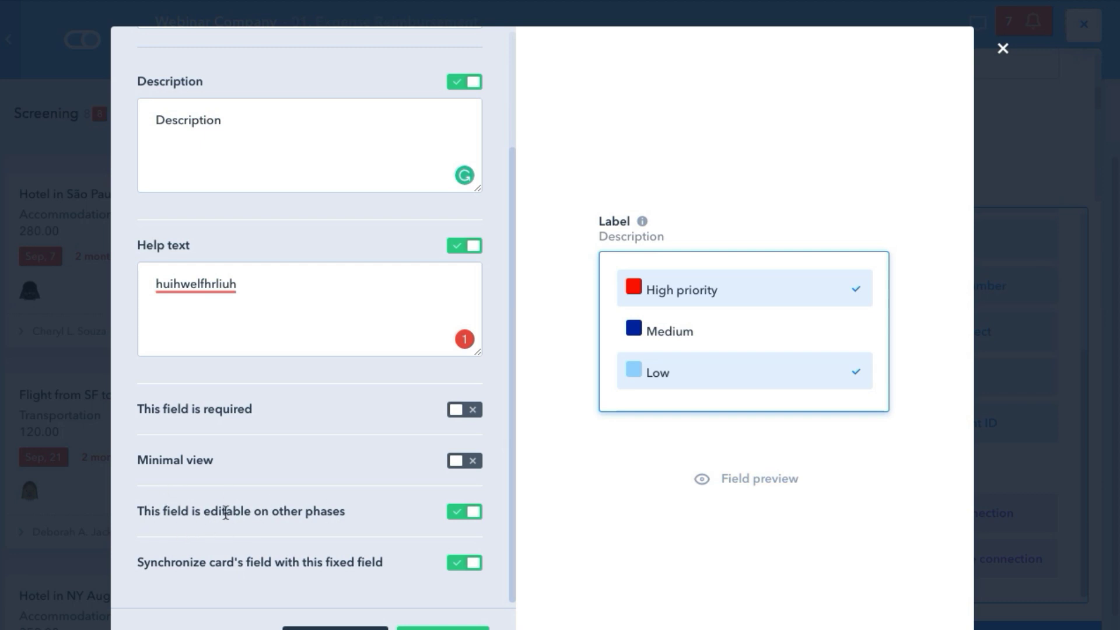
left_click(464, 516)
left_click(462, 519)
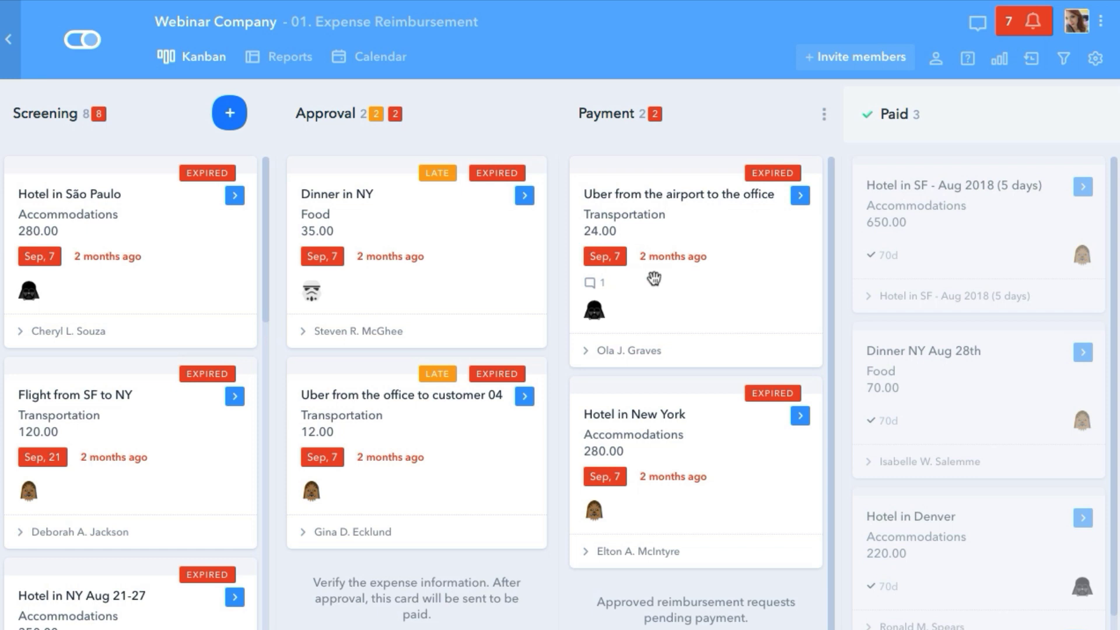
- Review the Dinner in NY card's start form, its expanded Screening history and its email templates
left_click(373, 264)
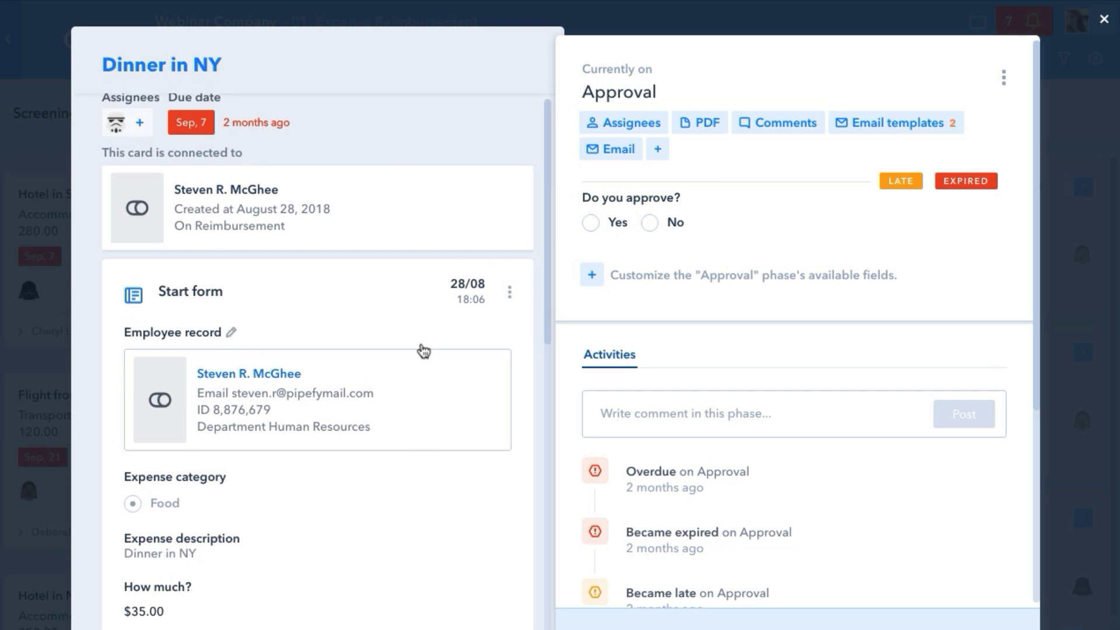
scroll(420, 348, "down", 2)
scroll(421, 348, "down", 6)
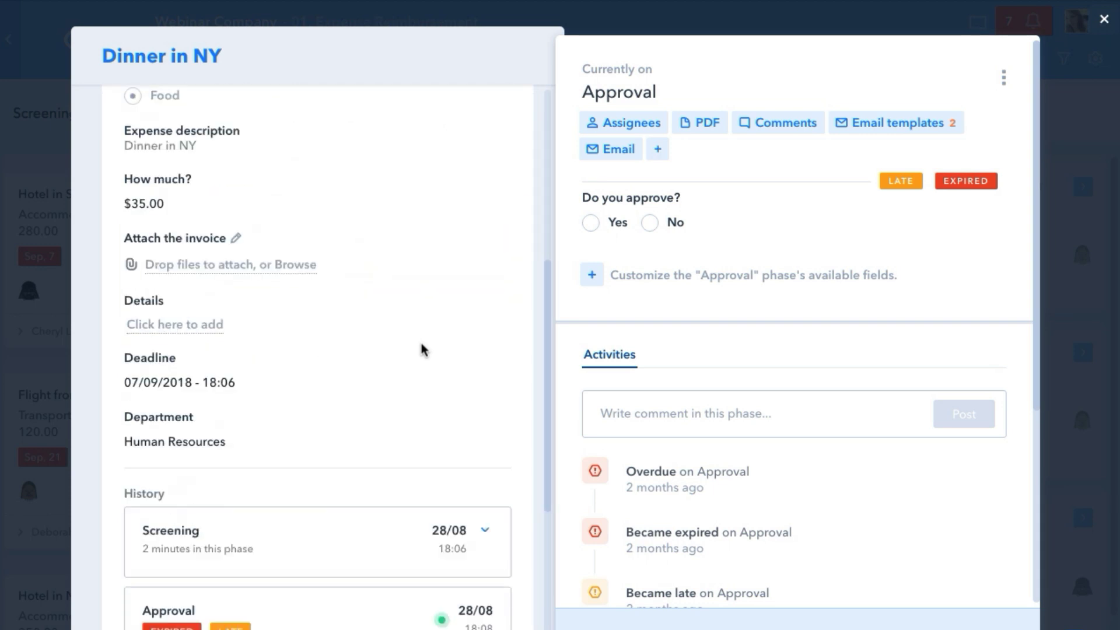
left_click(486, 447)
scroll(482, 387, "down", 3)
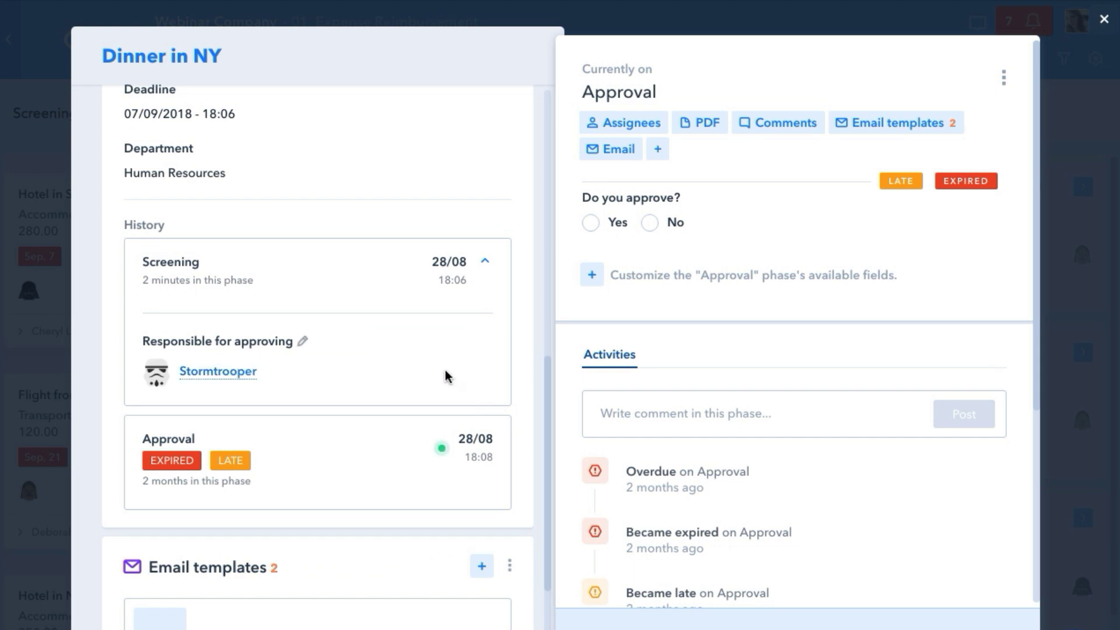
scroll(446, 373, "down", 3)
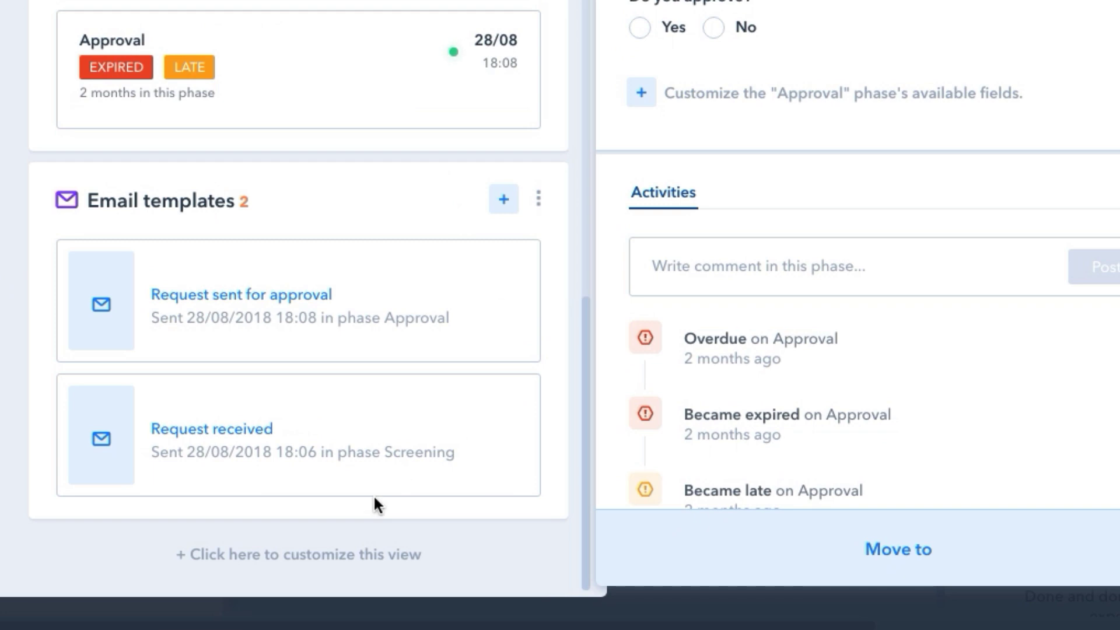
- Add the Email view to the card and move it up above the Email templates section
left_click(315, 555)
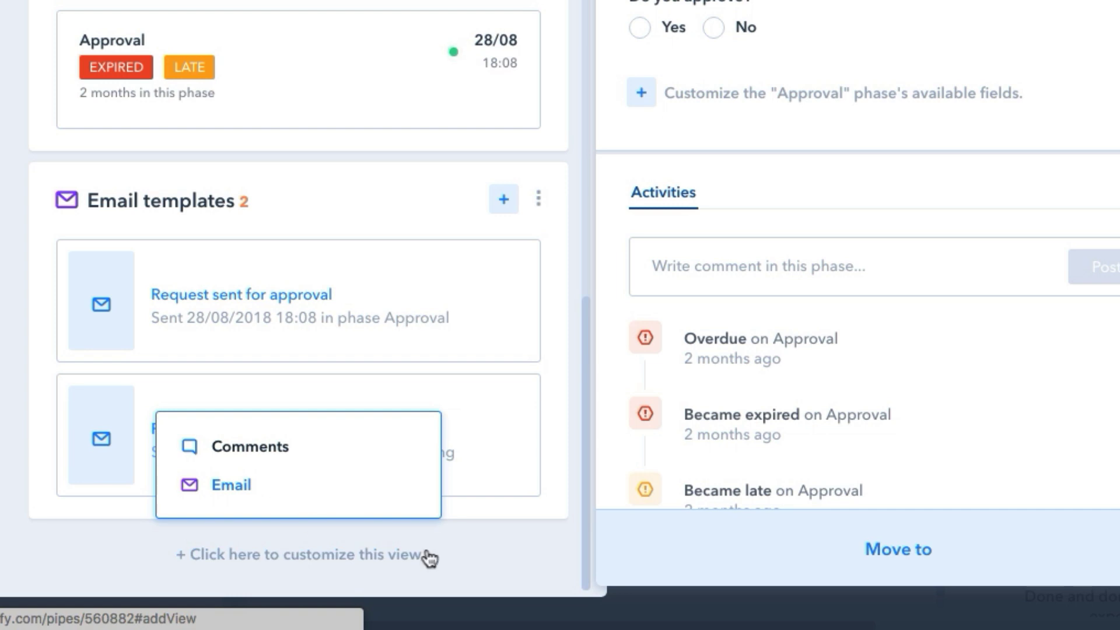
left_click(251, 491)
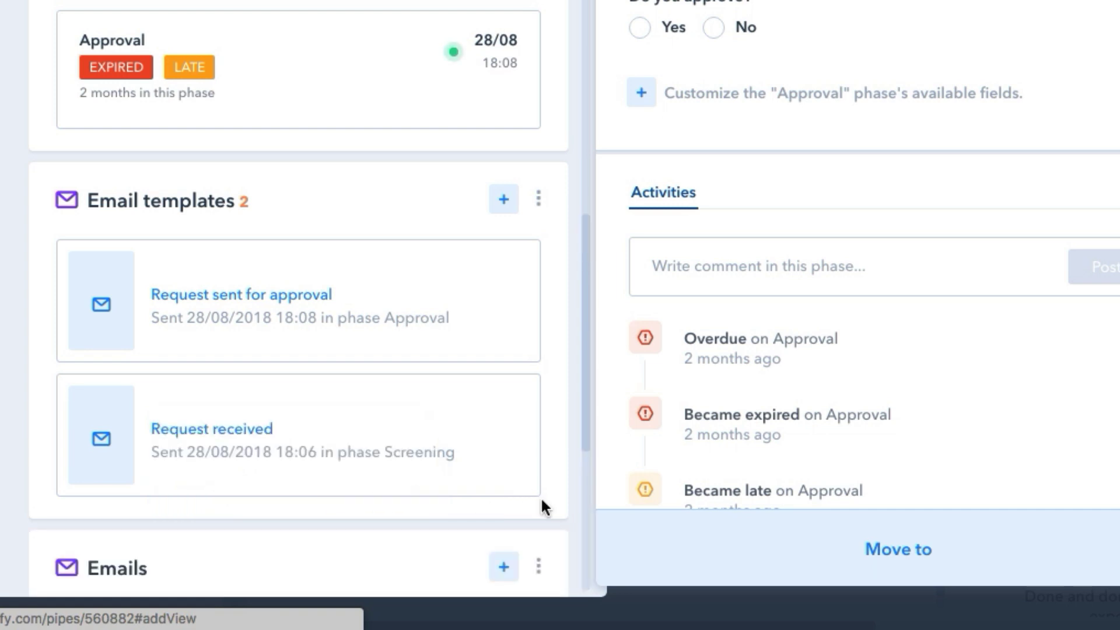
left_click(538, 566)
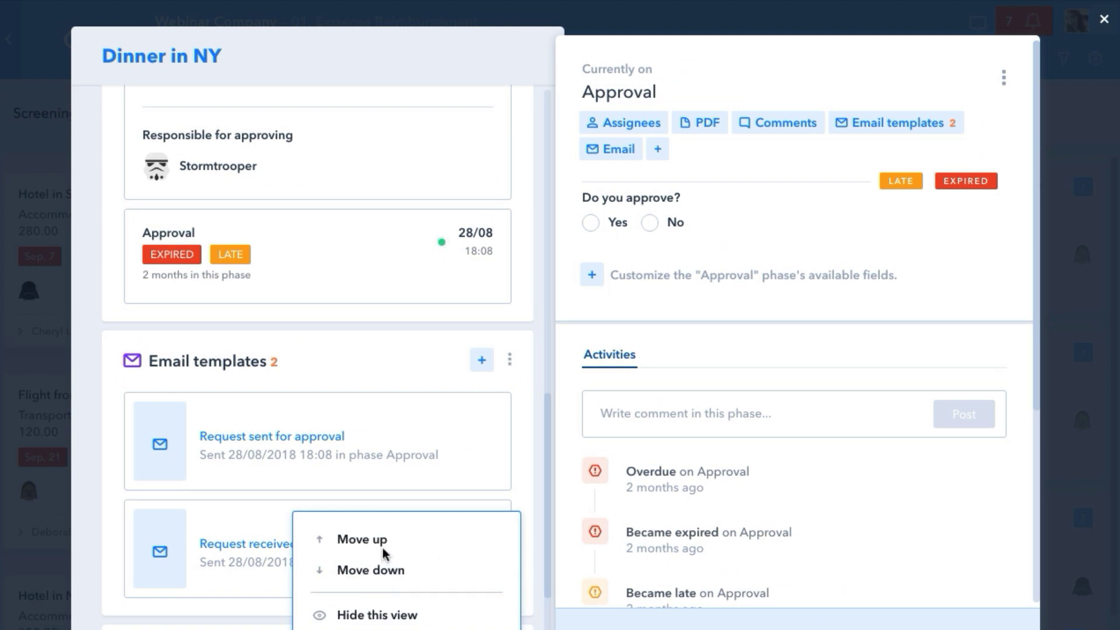
left_click(446, 532)
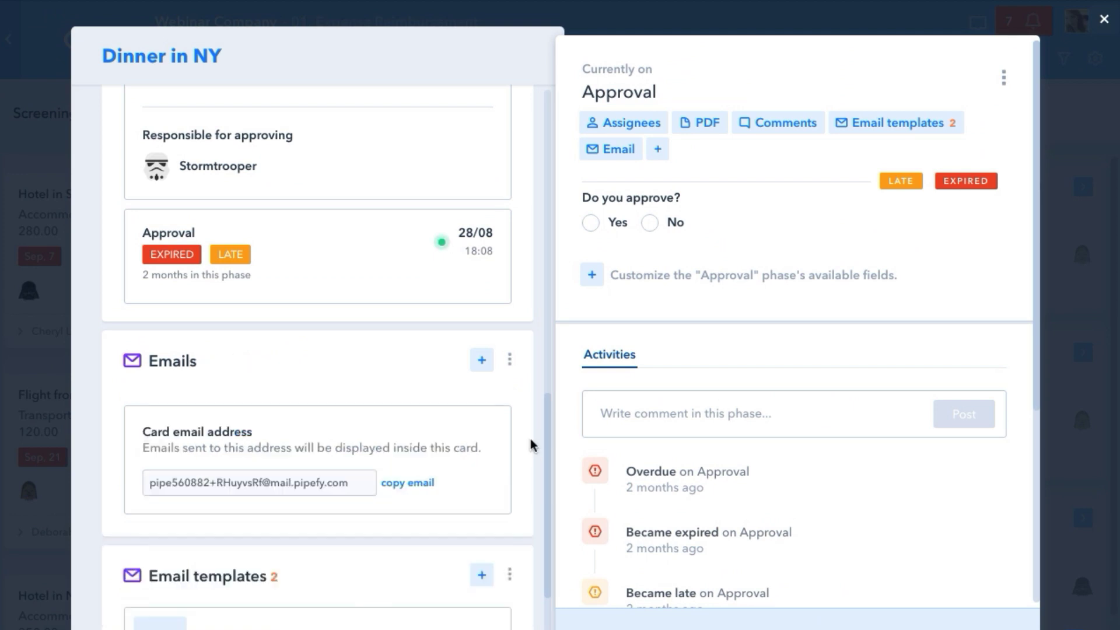
- Check the pipe's top button settings and the Approval phase options without changing them
scroll(523, 407, "up", 10)
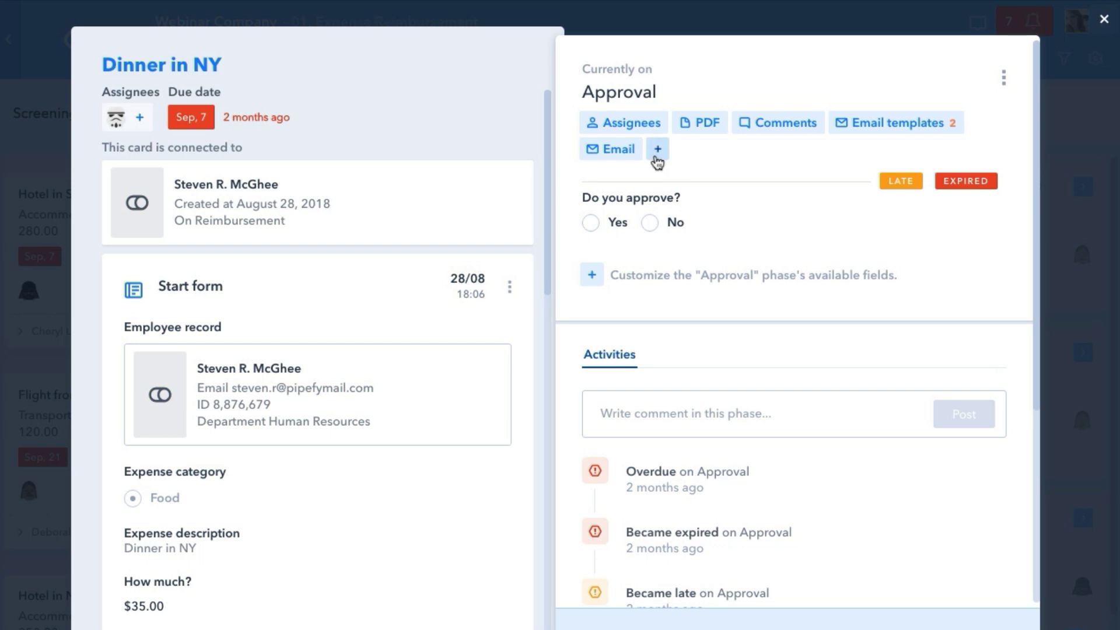
left_click(658, 150)
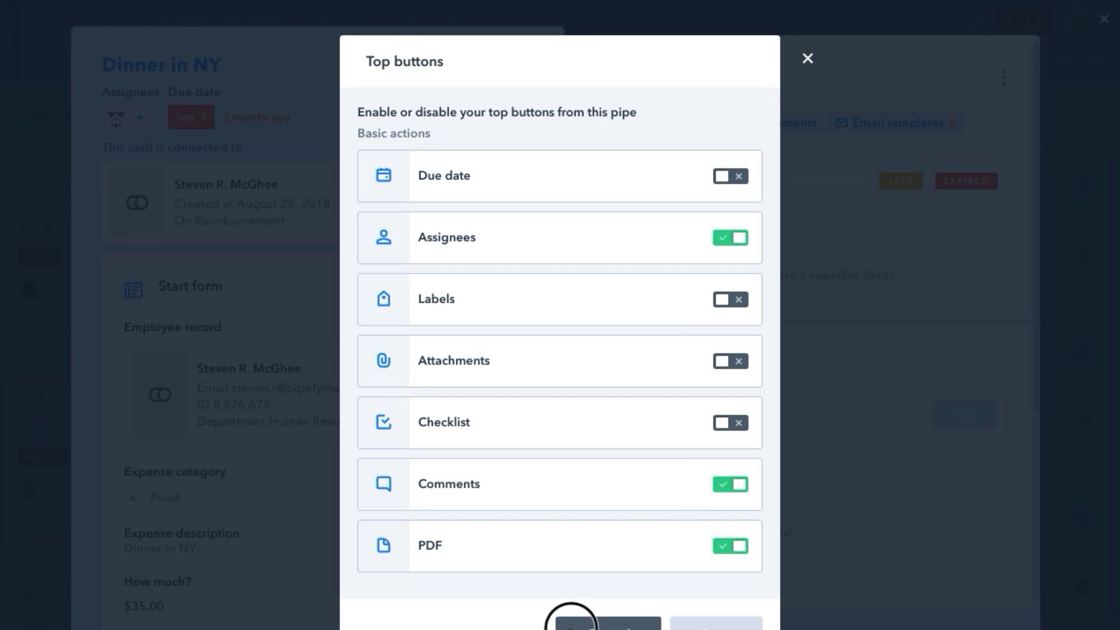
left_click(577, 622)
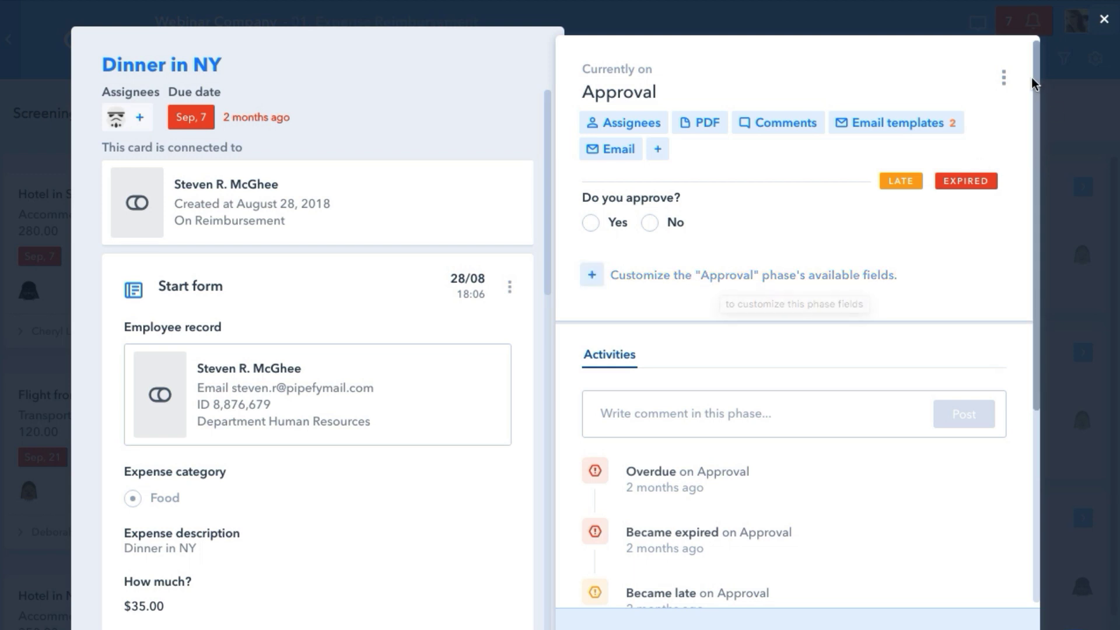
left_click(1004, 79)
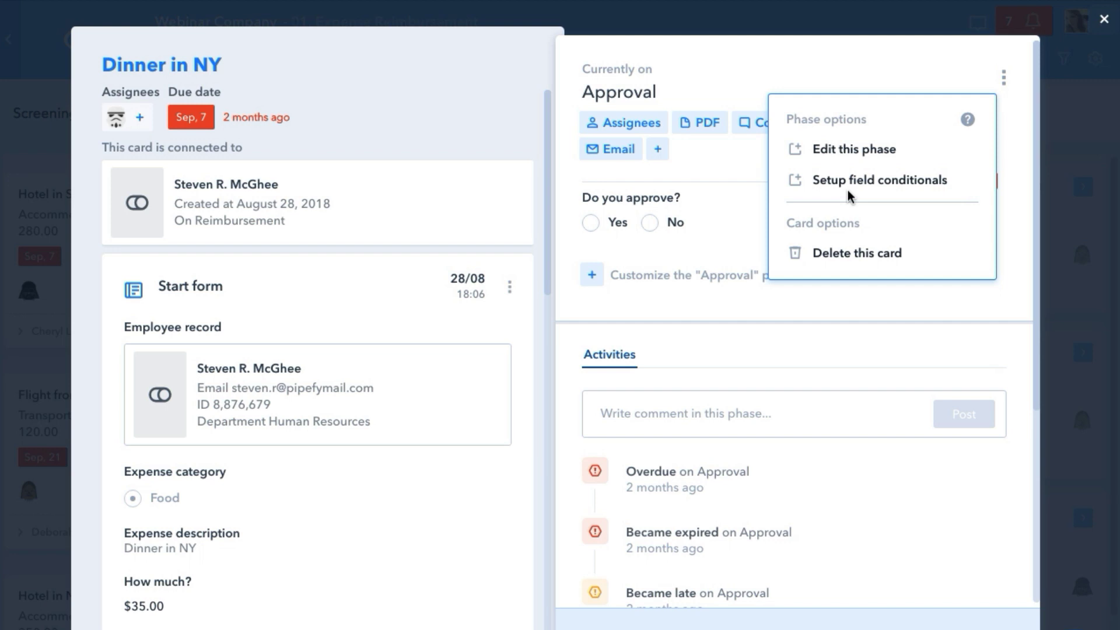
left_click(725, 311)
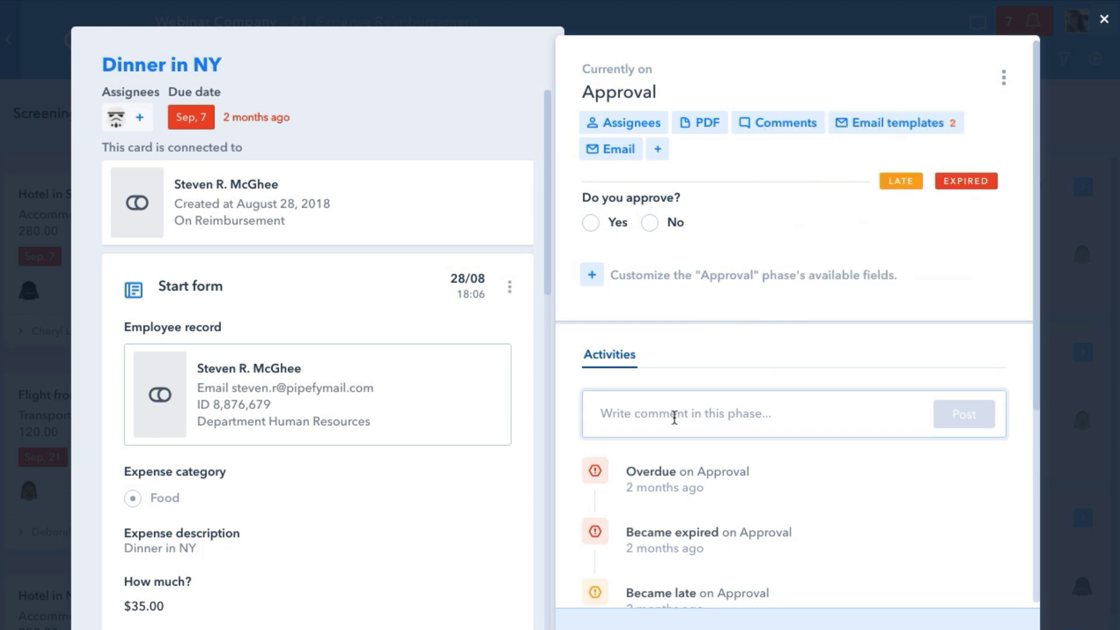
- View the card's comment field, its activity history and the option for moving it to another phase
left_click(636, 411)
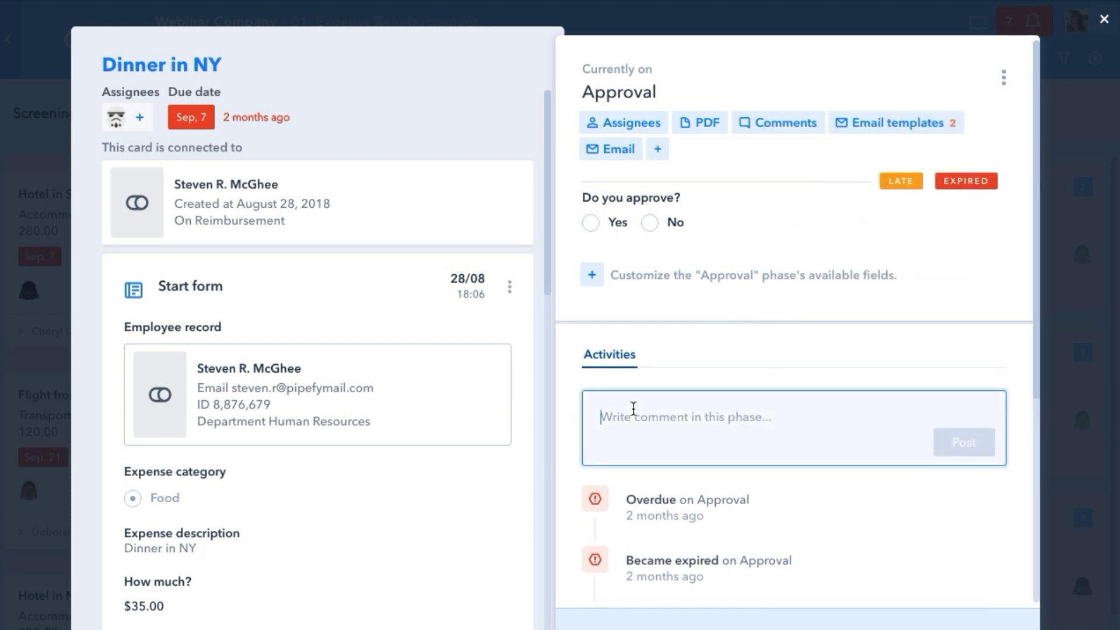
left_click(694, 368)
scroll(697, 374, "down", 5)
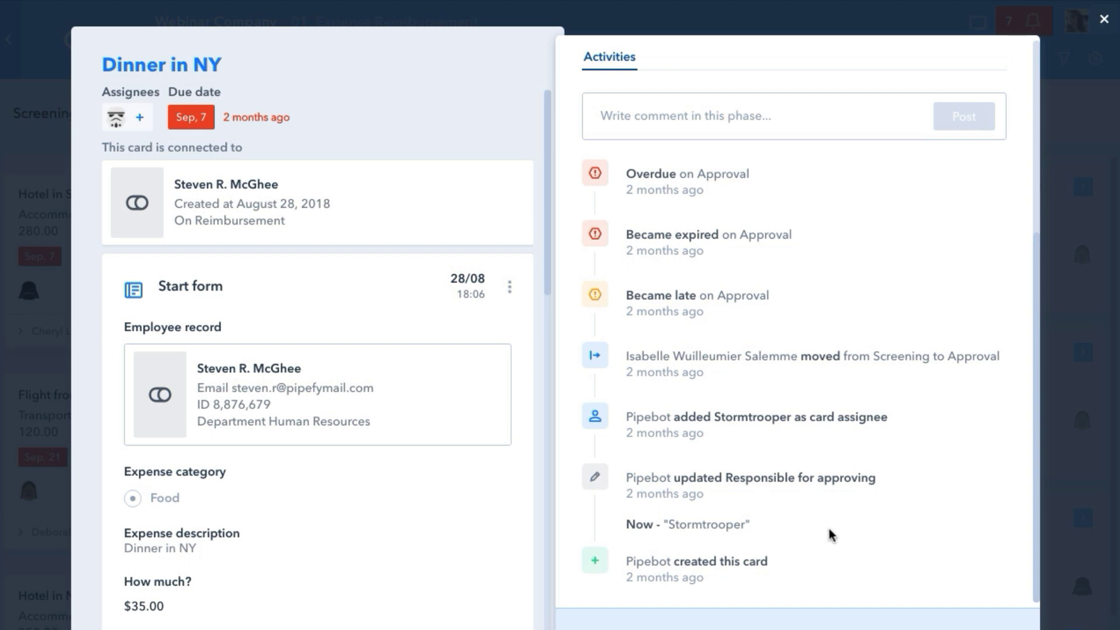
left_click(810, 618)
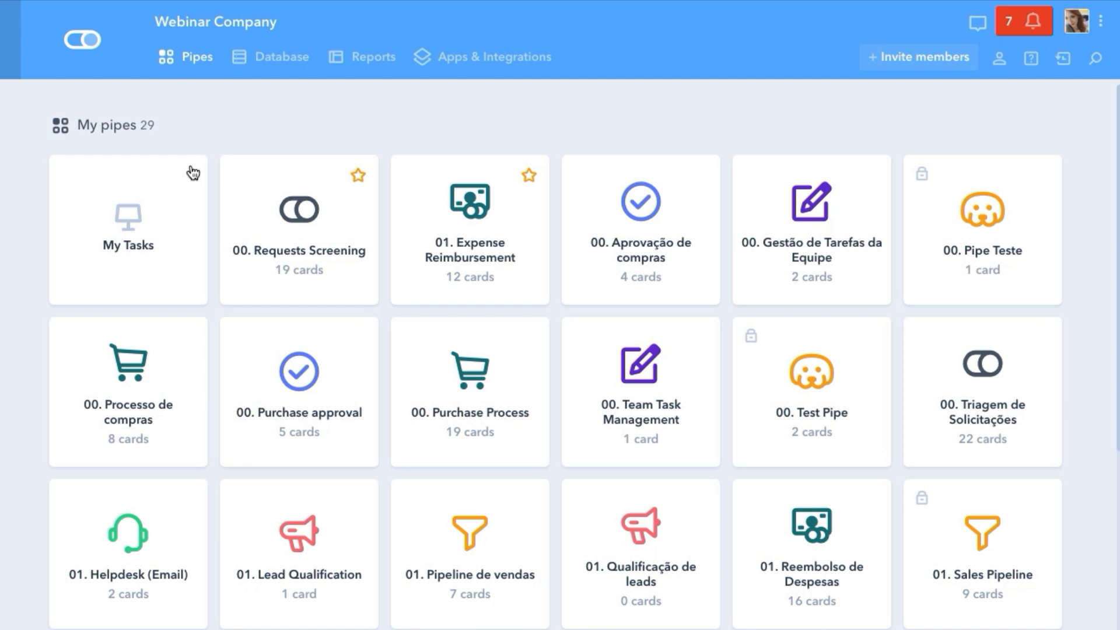
- Start adding a new pipe from the end of the company's My pipes list
key("ctrl+plus")
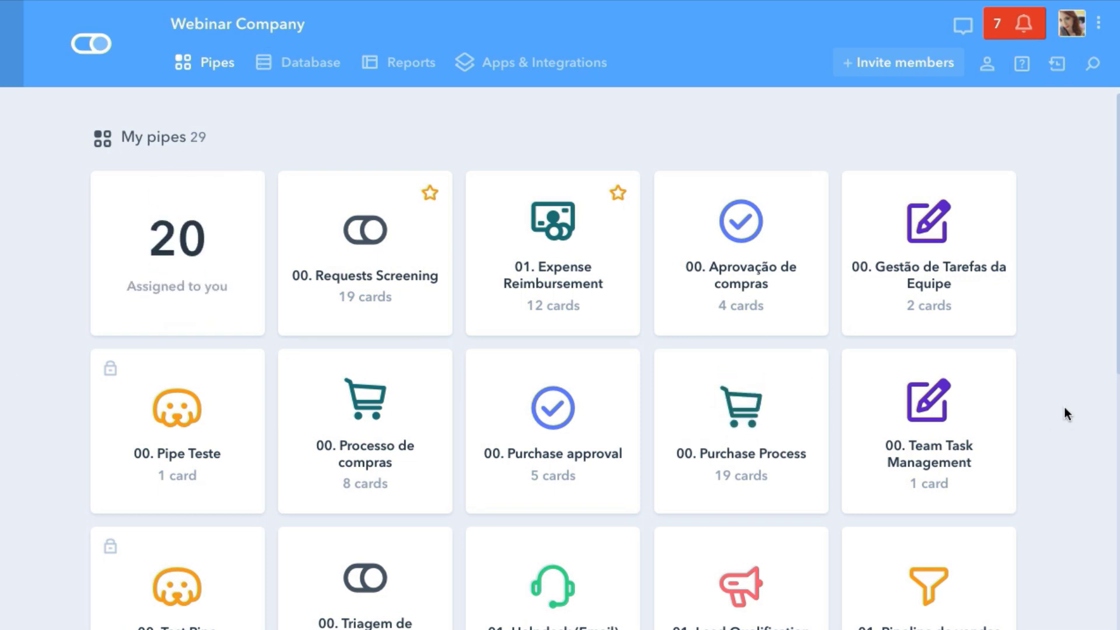
scroll(1064, 408, "down", 2)
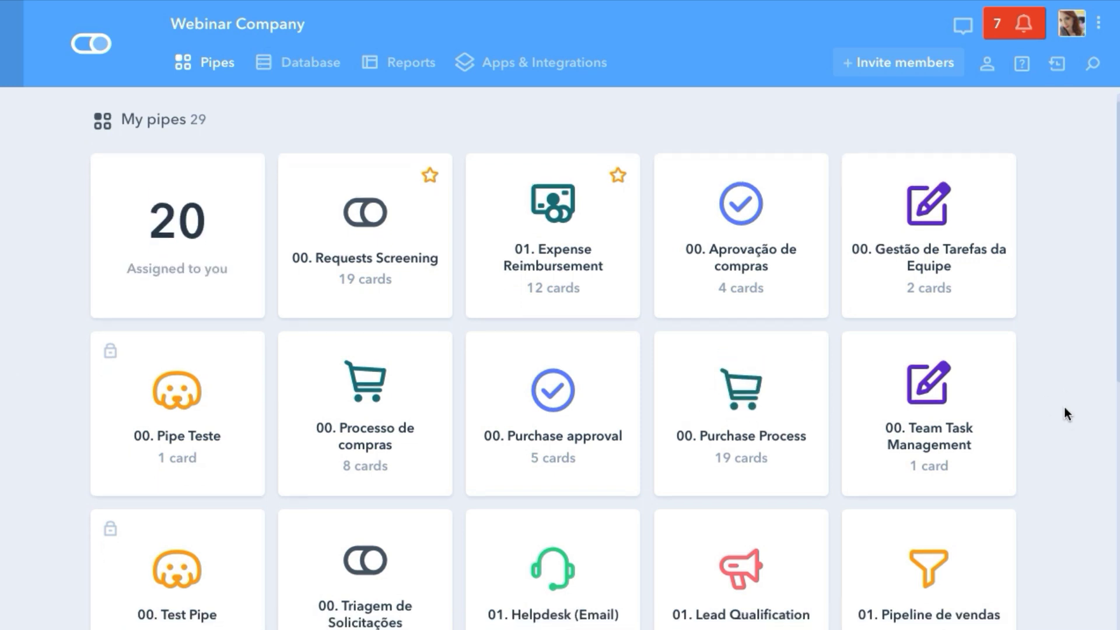
scroll(670, 399, "down", 10)
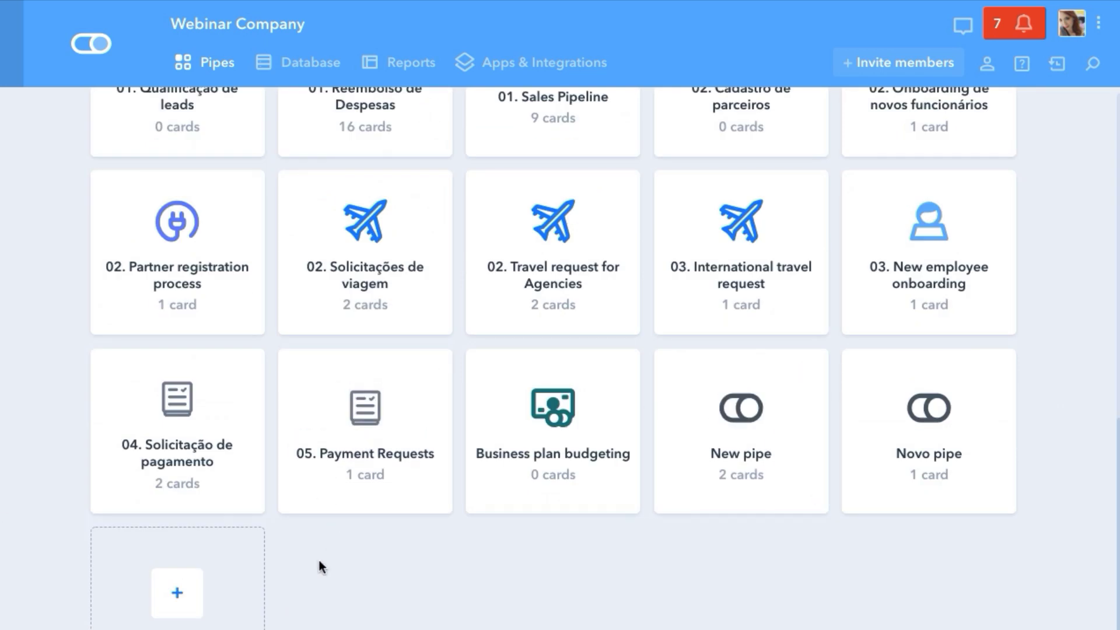
left_click(168, 595)
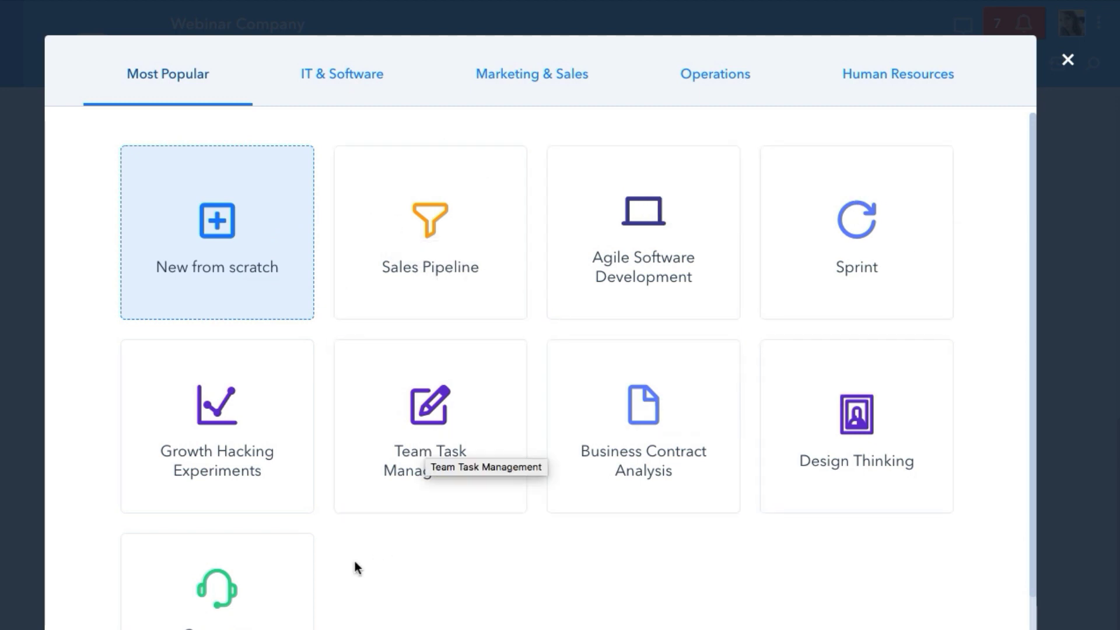
- Browse the pipe templates for IT & Software, Marketing & Sales, Operations and Human Resources
left_click(308, 74)
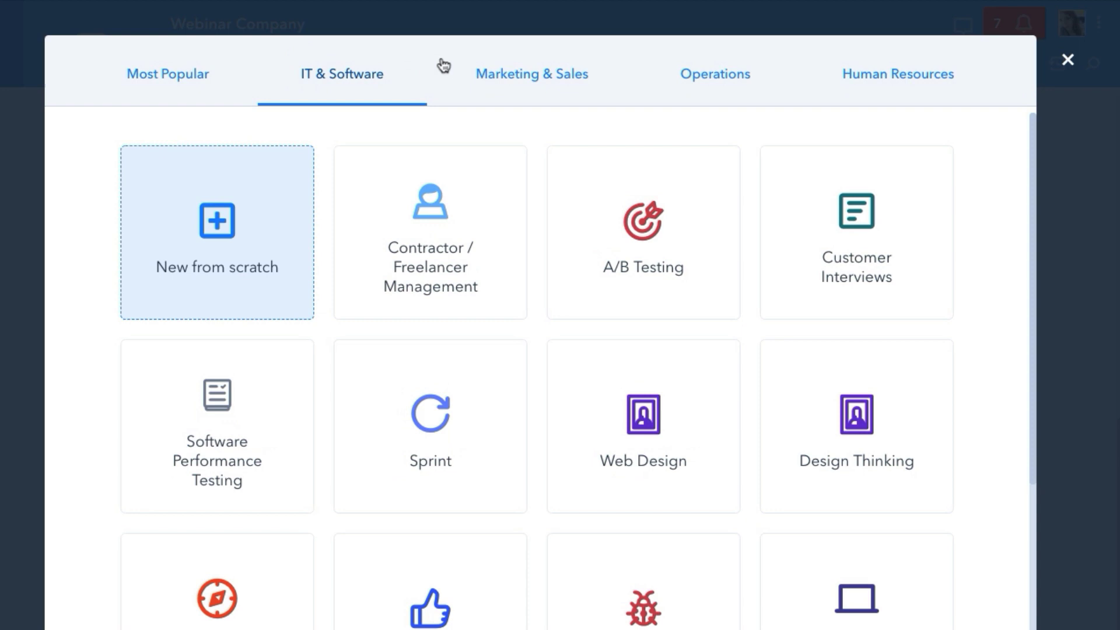
left_click(500, 77)
left_click(718, 73)
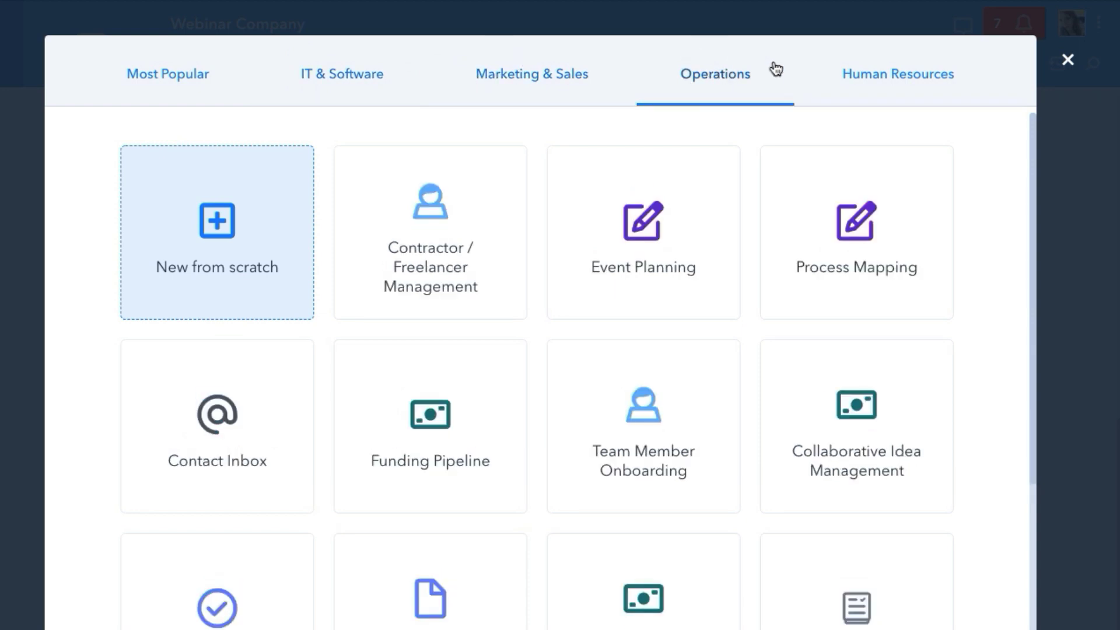
left_click(879, 74)
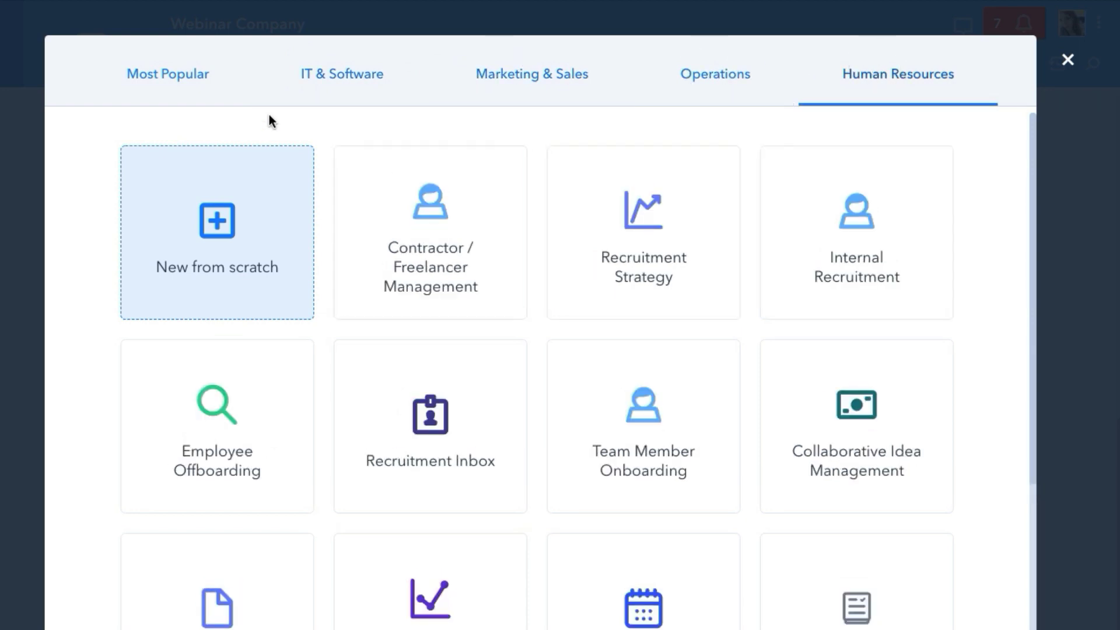